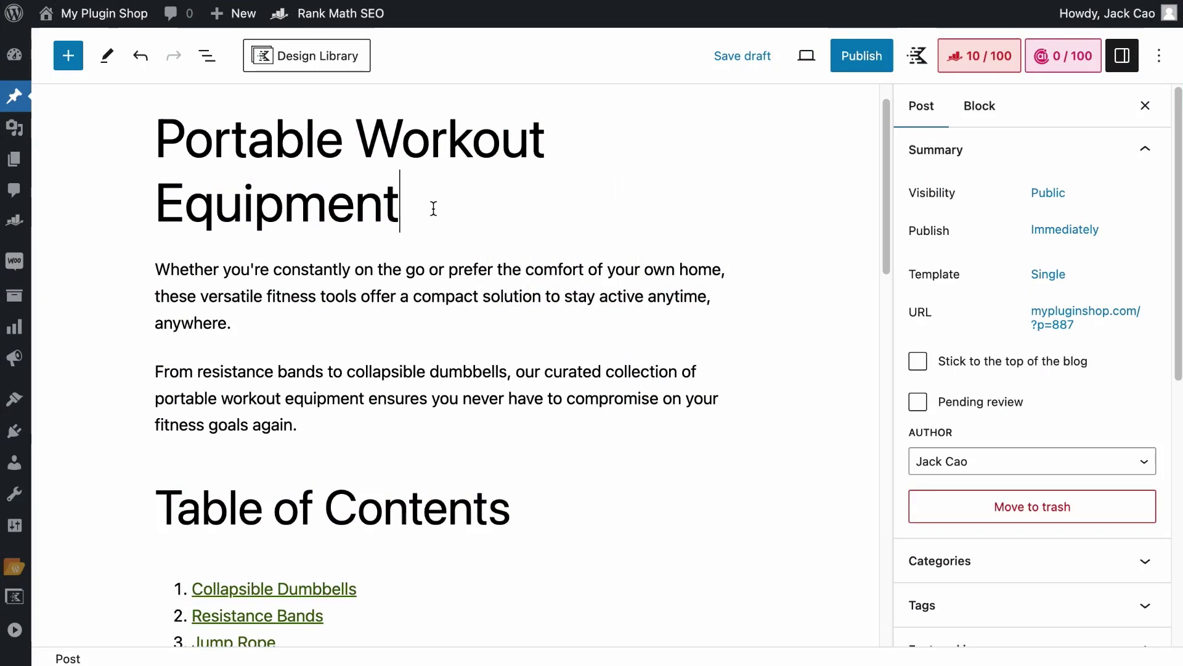
# Step: Copy the post title 'Portable Workout Equipment' and bring up Content AI's AI Tools list
pyautogui.moveTo(433, 206); pyautogui.dragTo(157, 139)
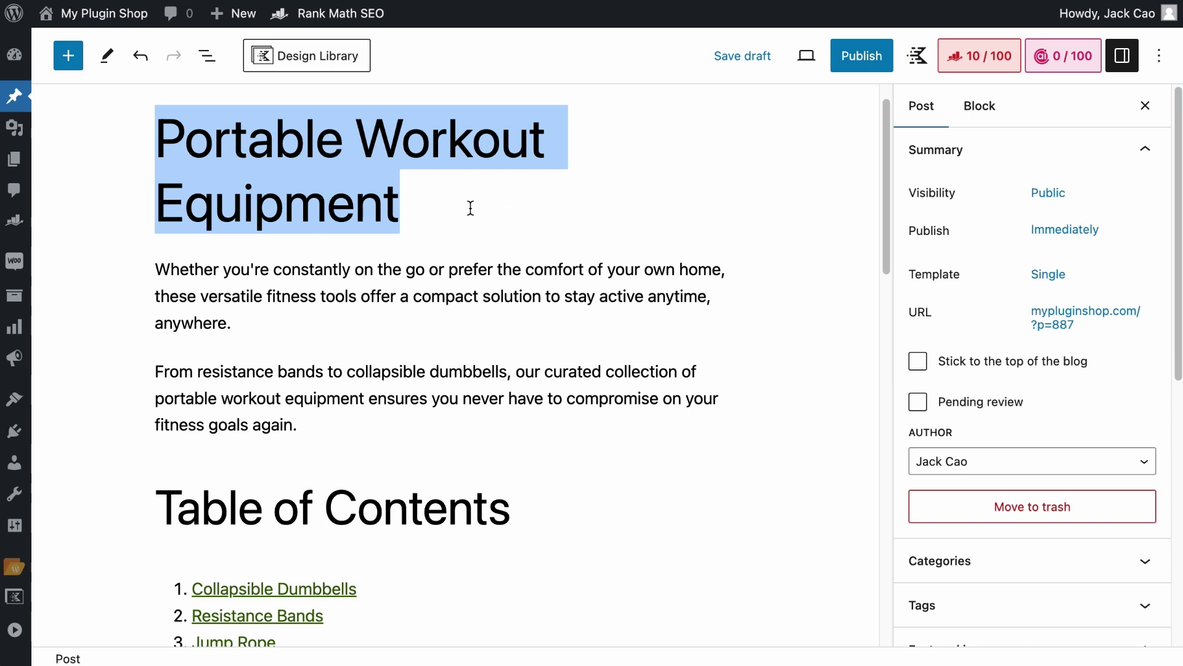
pyautogui.rightClick(359, 179)
pyautogui.click(404, 322)
pyautogui.click(1038, 62)
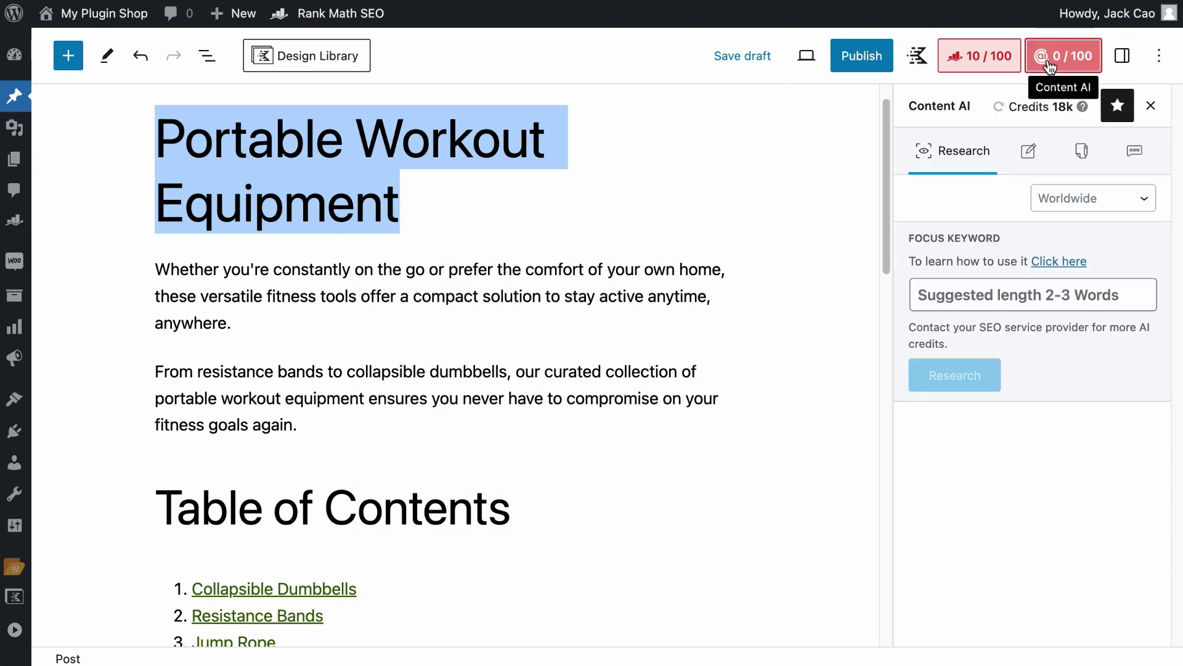
pyautogui.click(1078, 153)
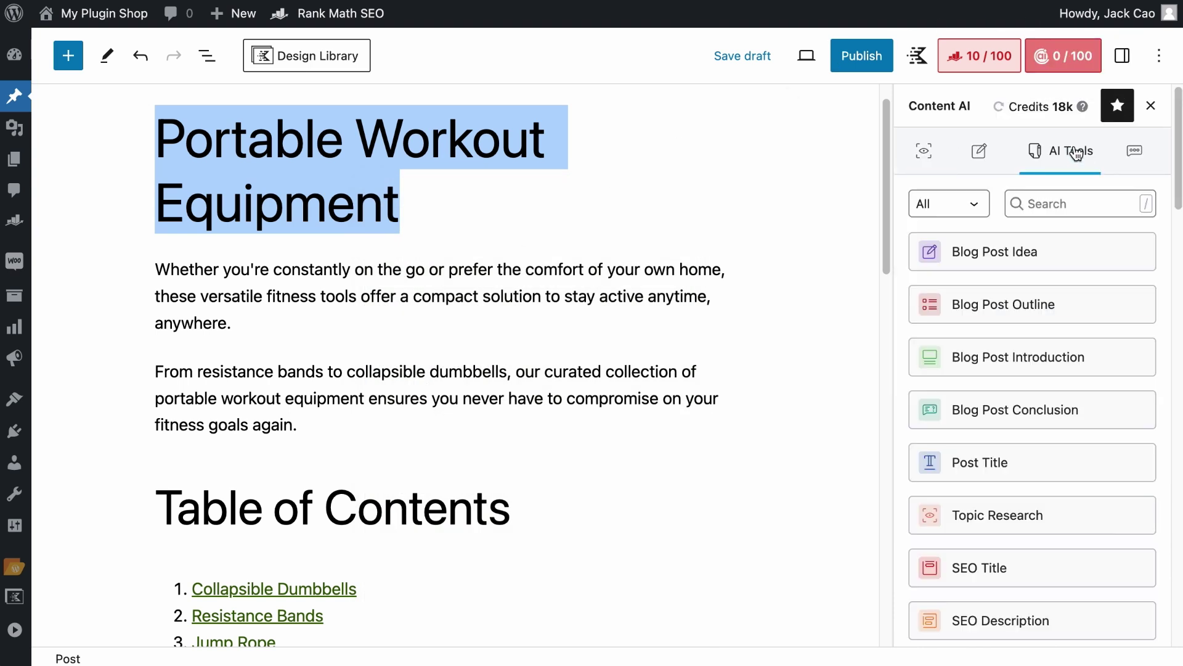
# Step: In the Post Title tool, paste 'Portable Workout Equipment' as the Post Brief and generate titles
pyautogui.click(1011, 464)
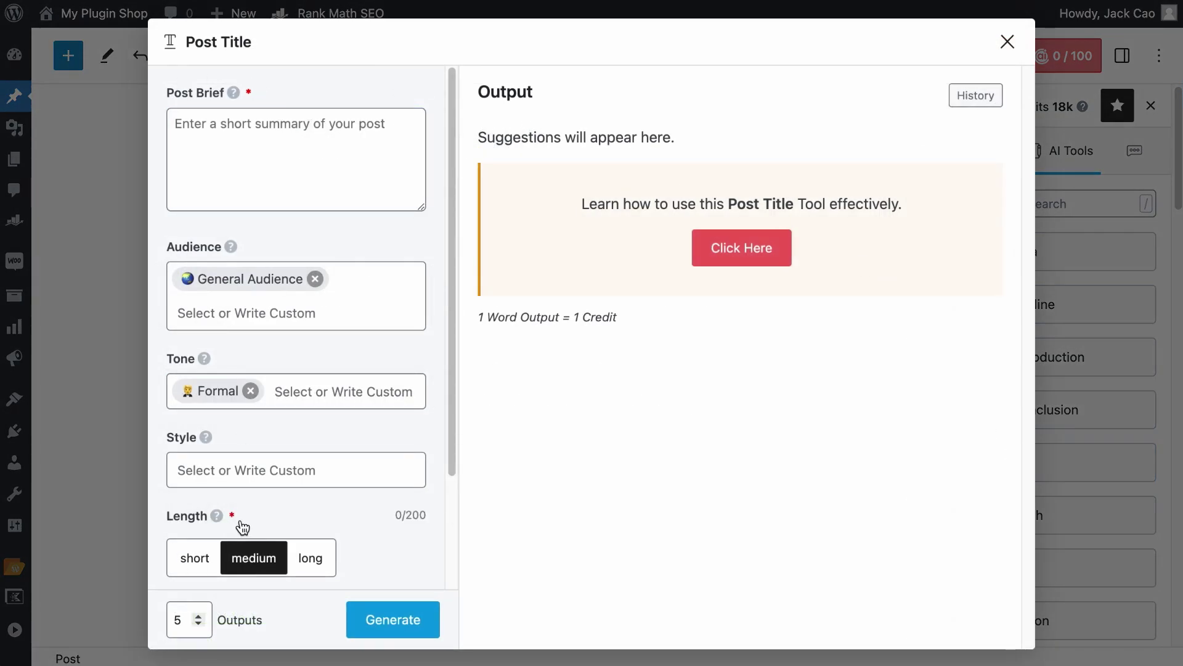
pyautogui.click(246, 98)
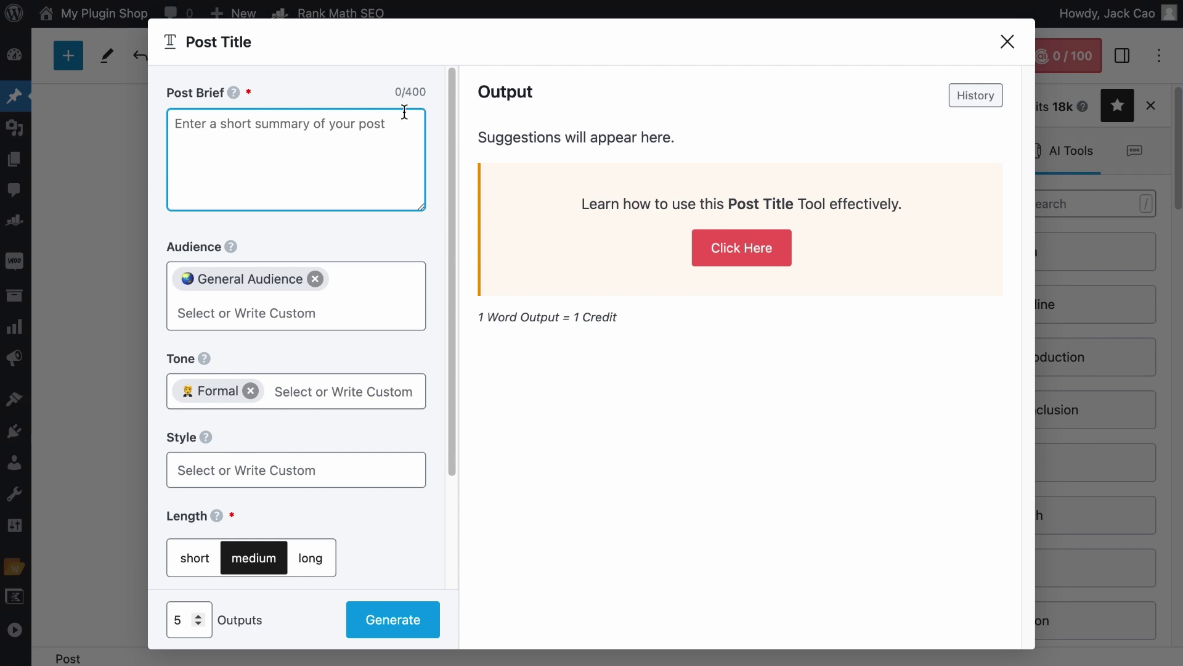
pyautogui.press('super+v')
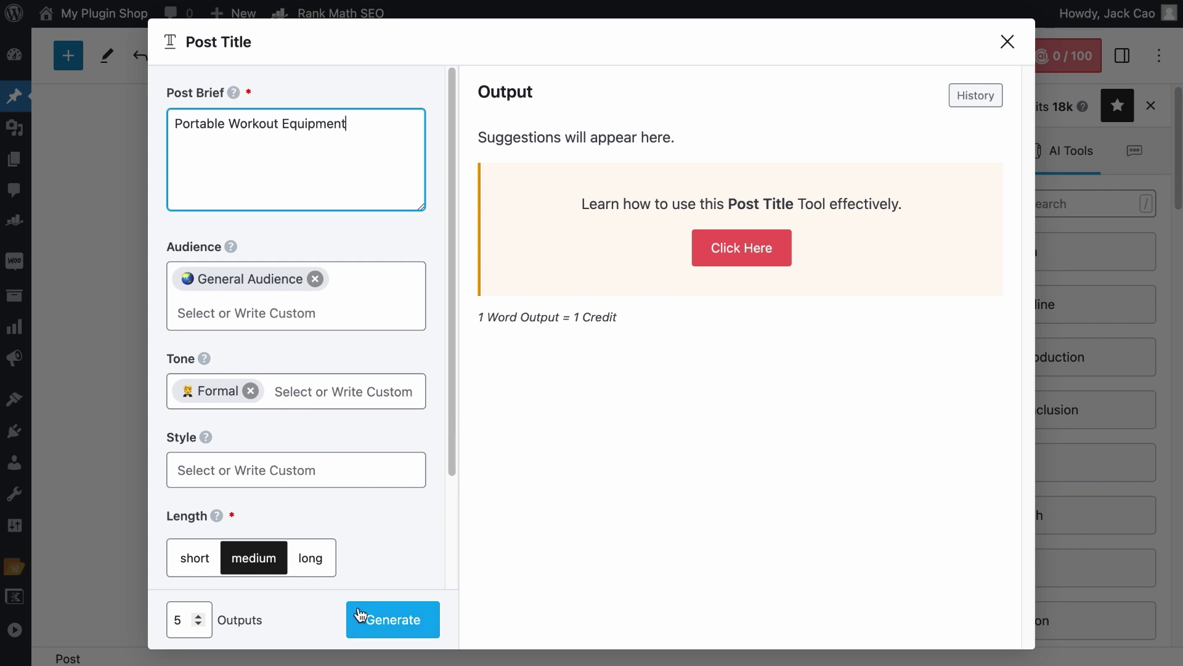
pyautogui.click(374, 621)
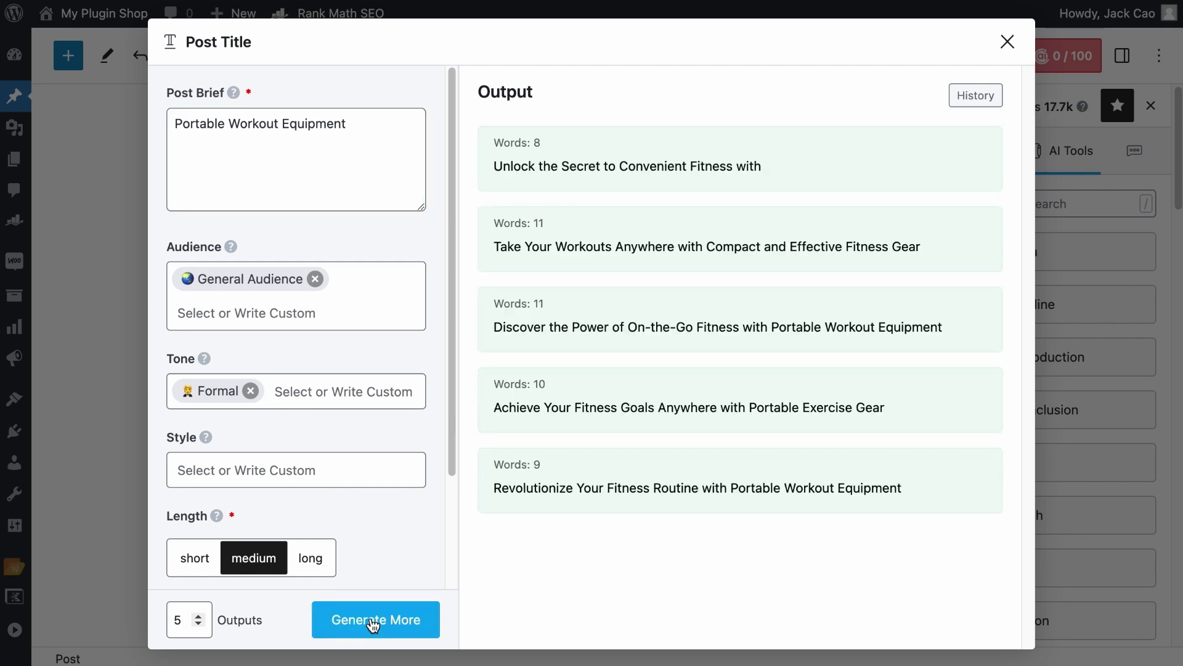
pyautogui.moveTo(796, 306)
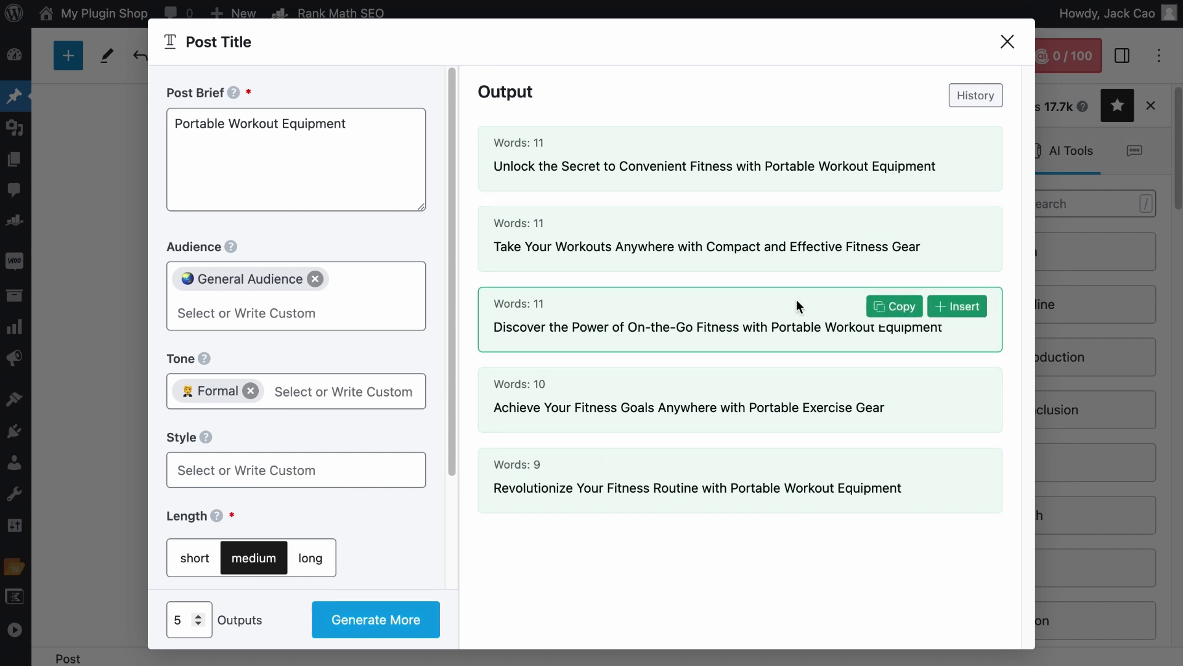
# Step: Replace the General Audience with Fitness Enthusiasts as the target audience
pyautogui.scroll(-3, 309, 336)
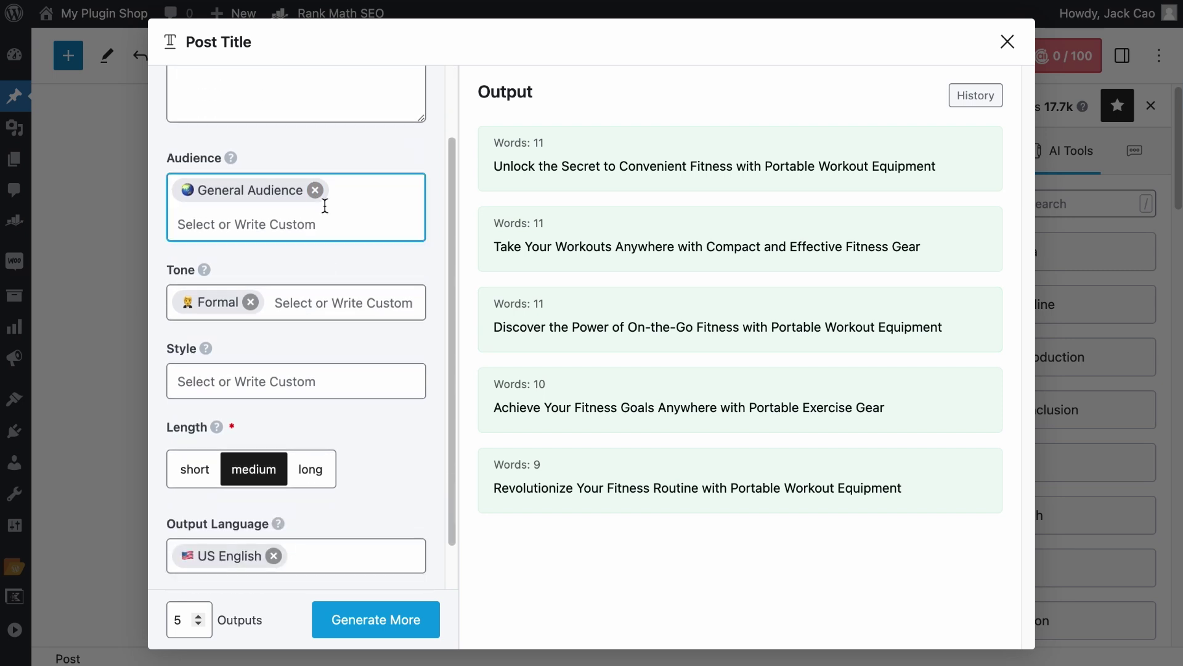
pyautogui.click(331, 212)
pyautogui.scroll(3, 344, 231)
pyautogui.click(409, 190)
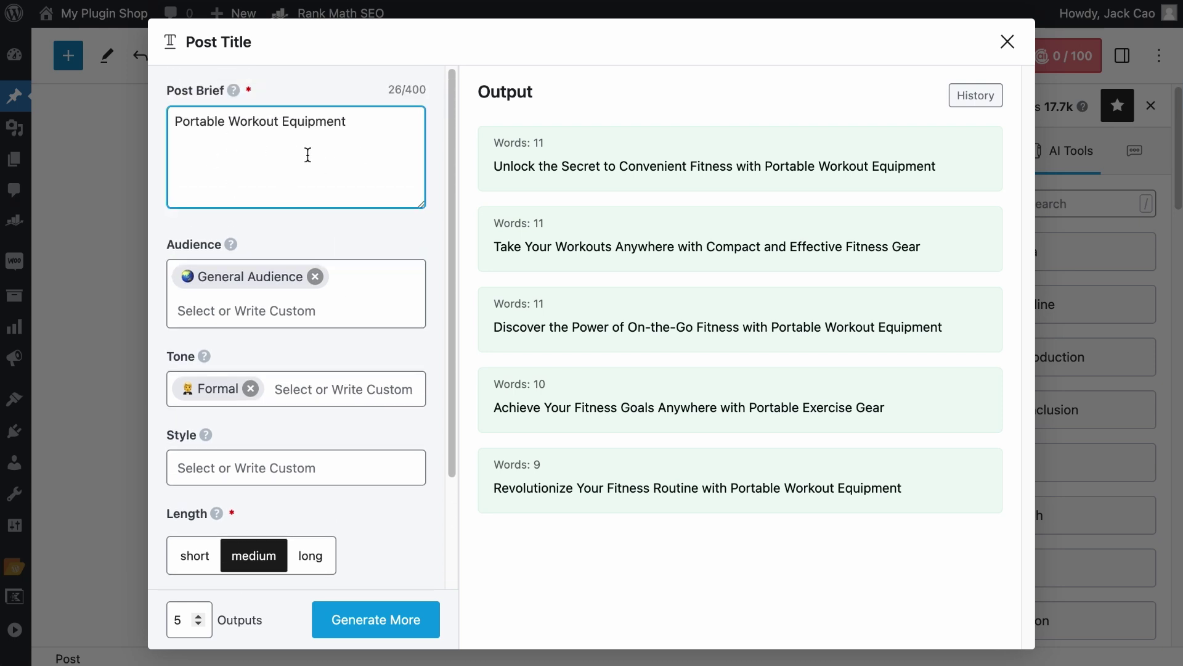
pyautogui.click(315, 276)
pyautogui.scroll(-10, 309, 333)
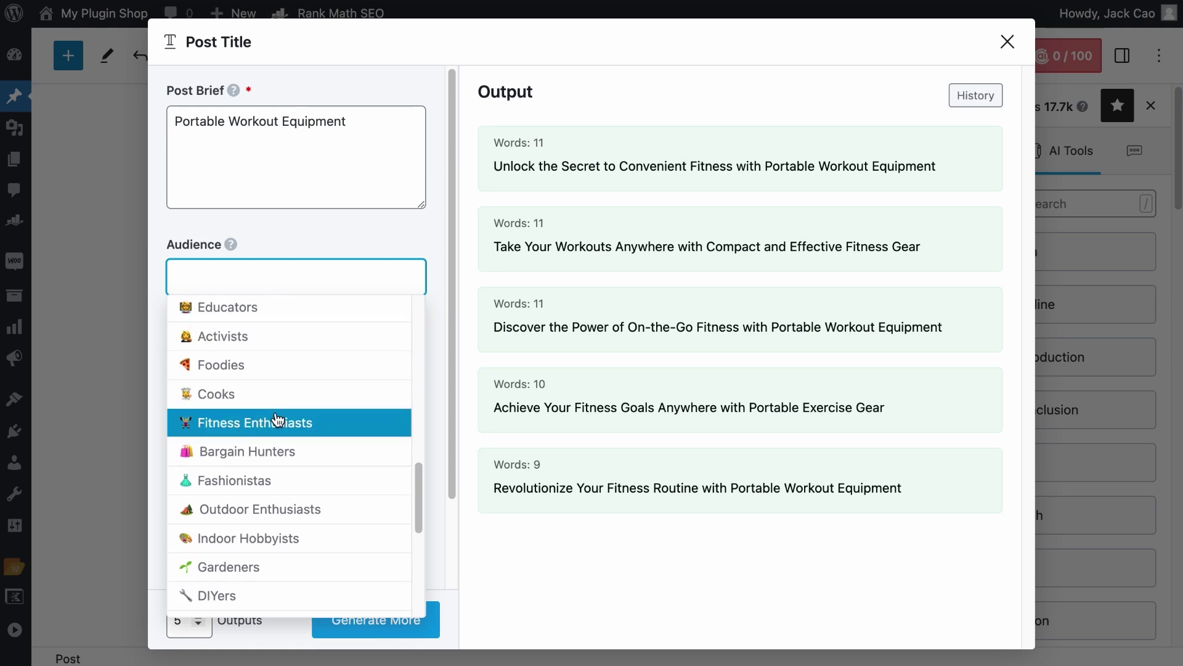
pyautogui.click(277, 420)
# Step: Add BodyBuilders as a custom second audience
pyautogui.scroll(-1, 314, 396)
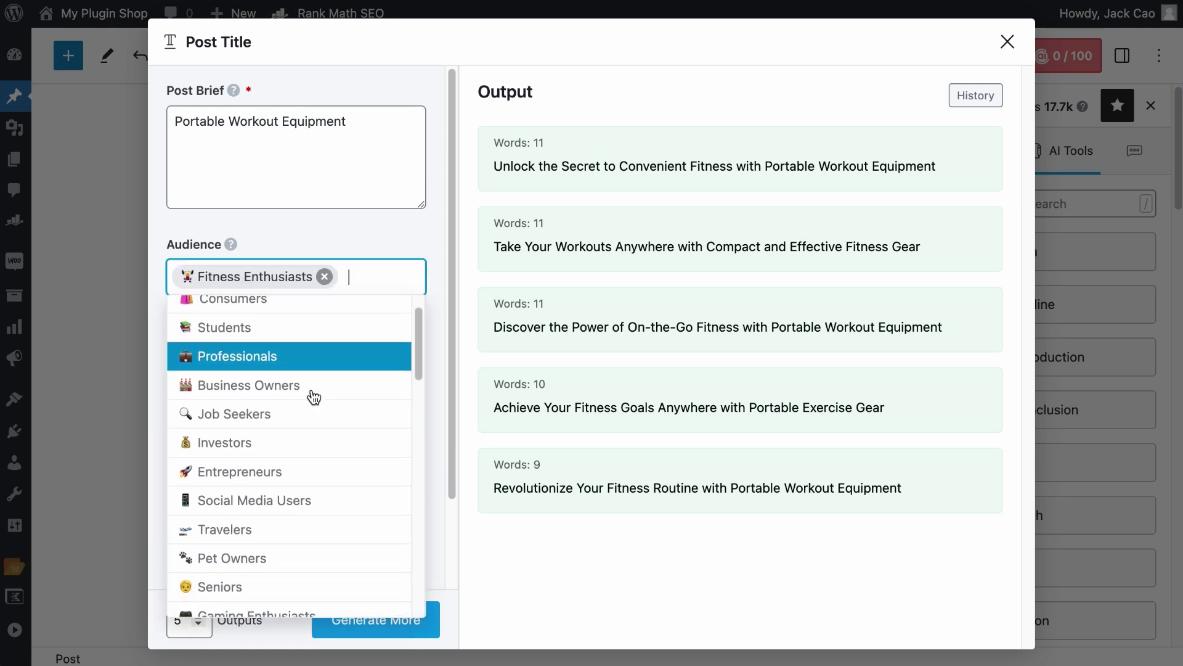
pyautogui.scroll(-12, 314, 397)
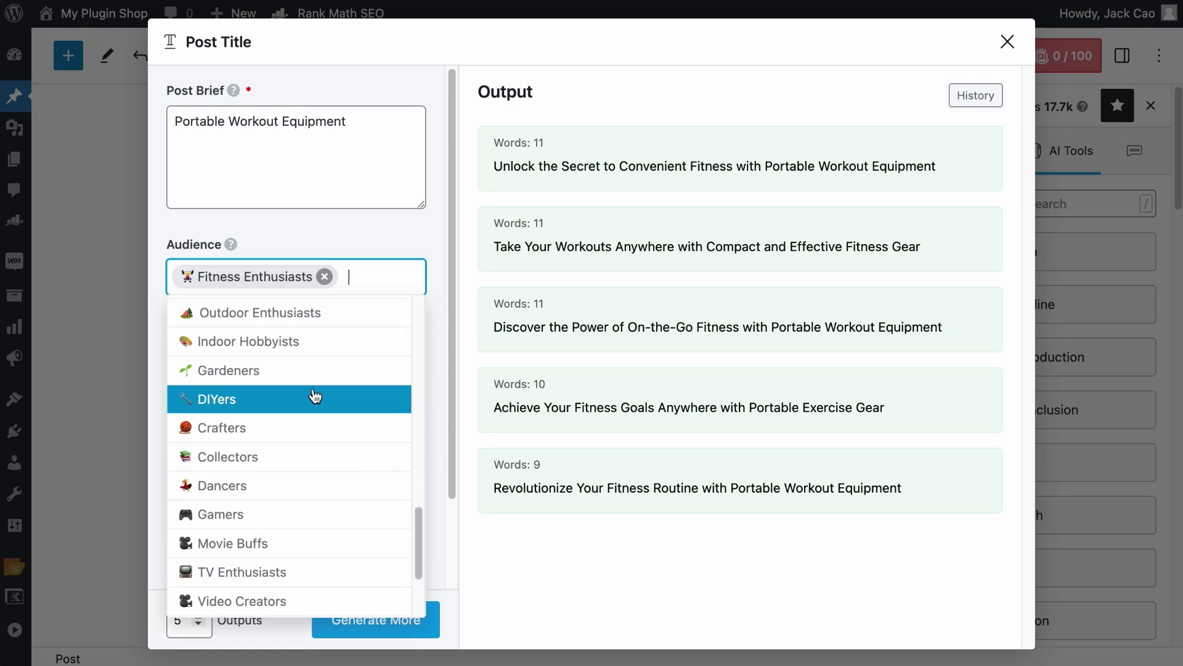
pyautogui.scroll(-5, 314, 396)
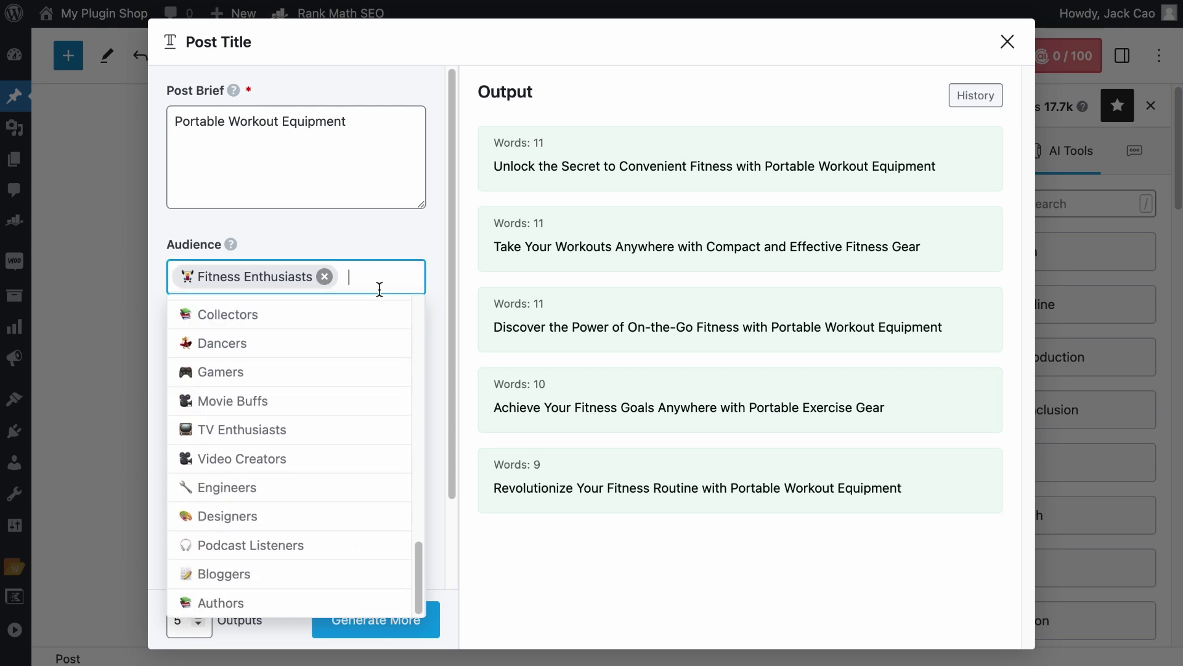
pyautogui.write('BodyBuilders')
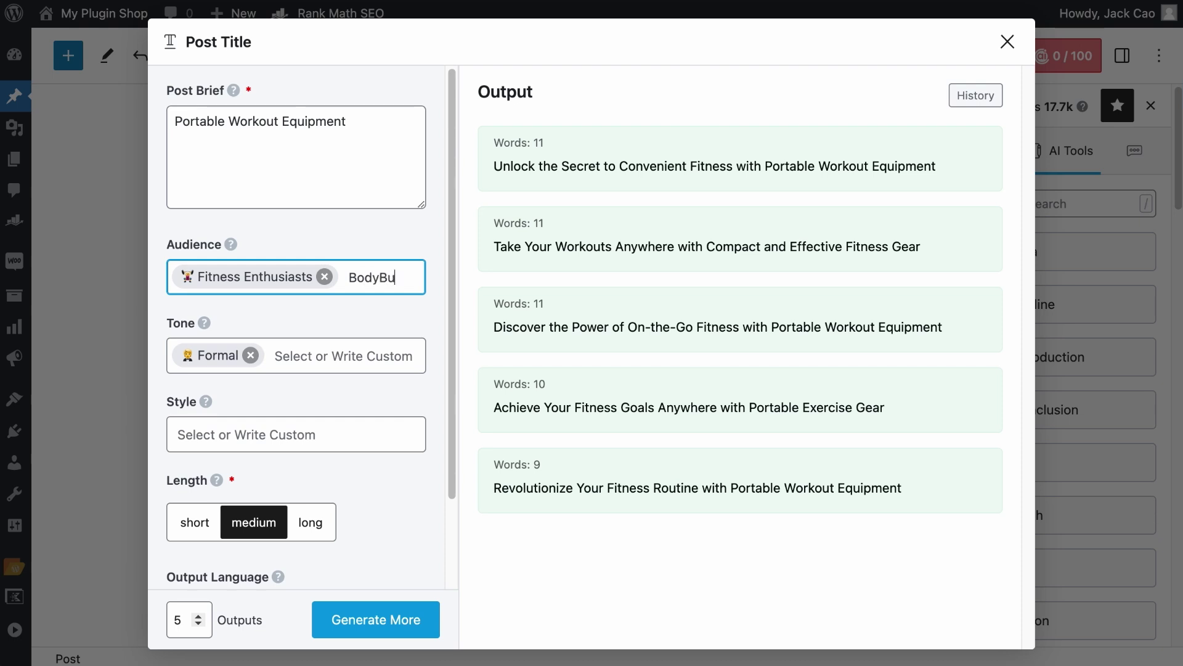
pyautogui.press('Return')
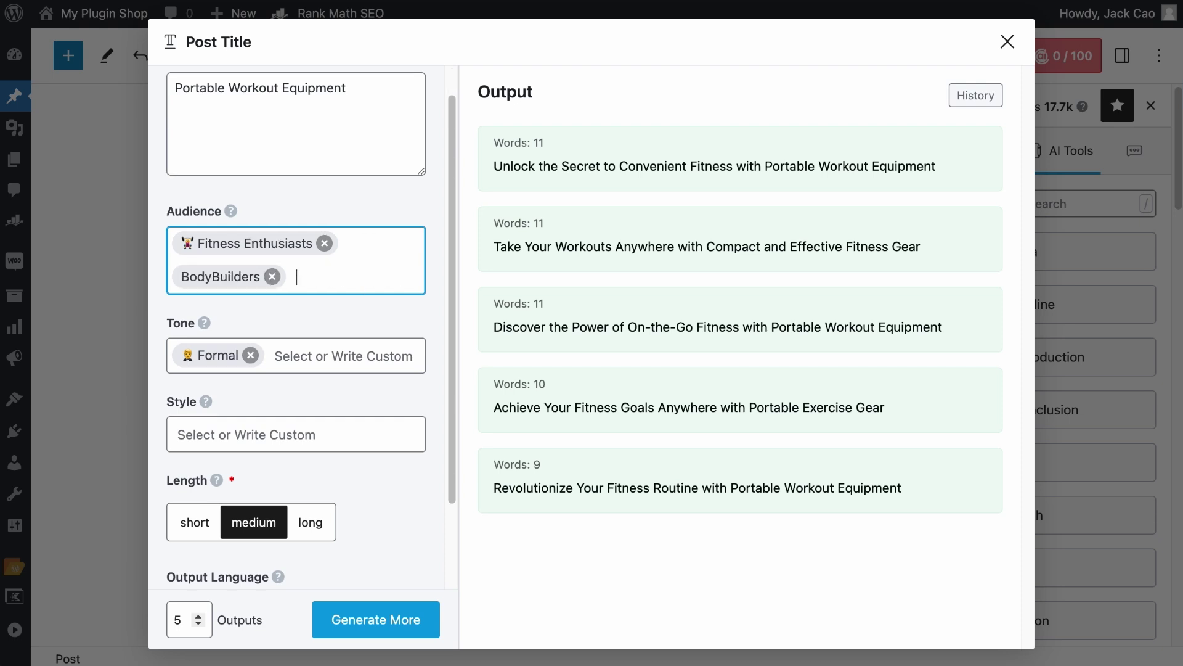
pyautogui.click(251, 356)
pyautogui.click(251, 357)
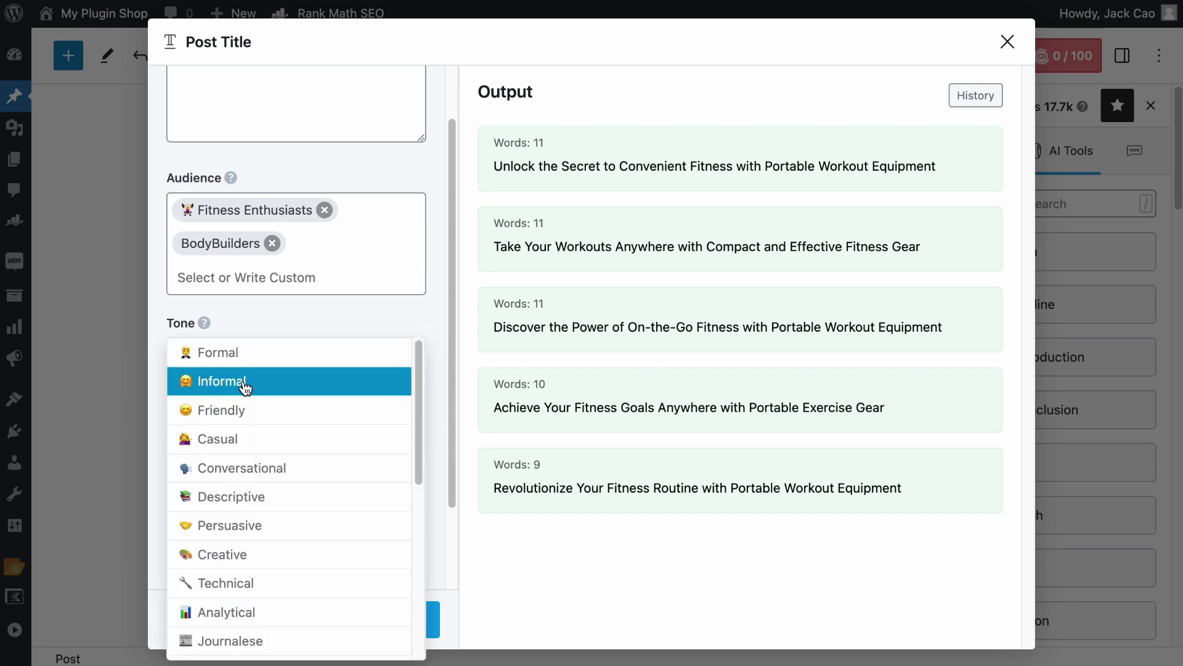
pyautogui.click(246, 382)
pyautogui.click(265, 361)
pyautogui.click(269, 388)
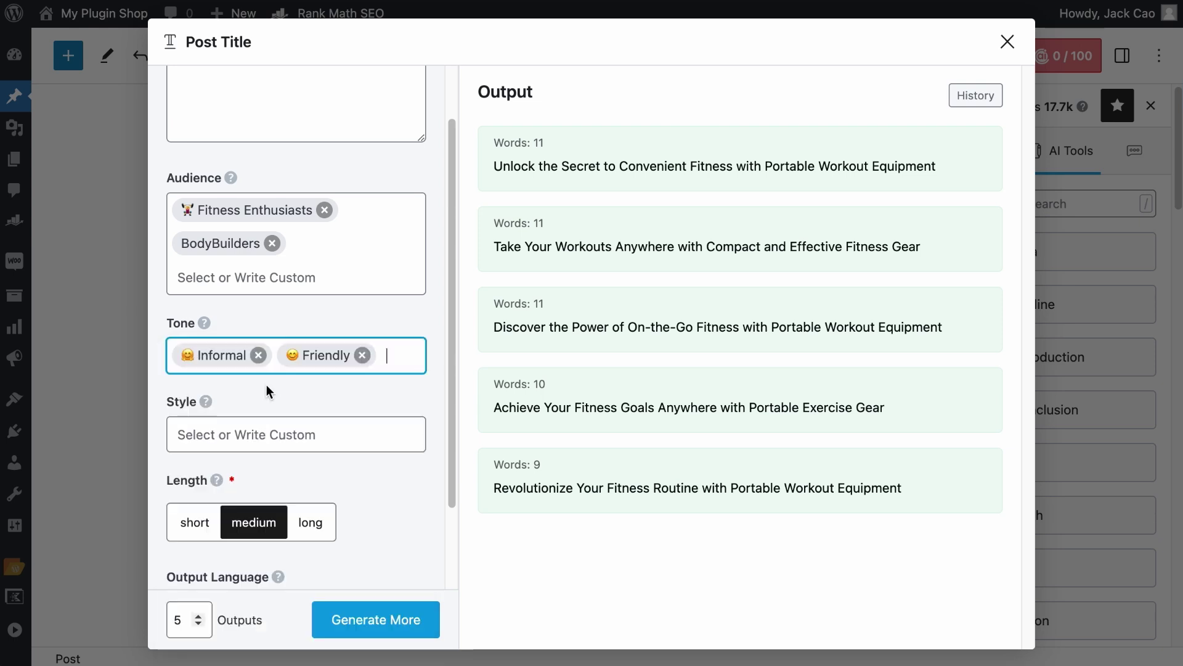
pyautogui.click(408, 358)
pyautogui.click(343, 409)
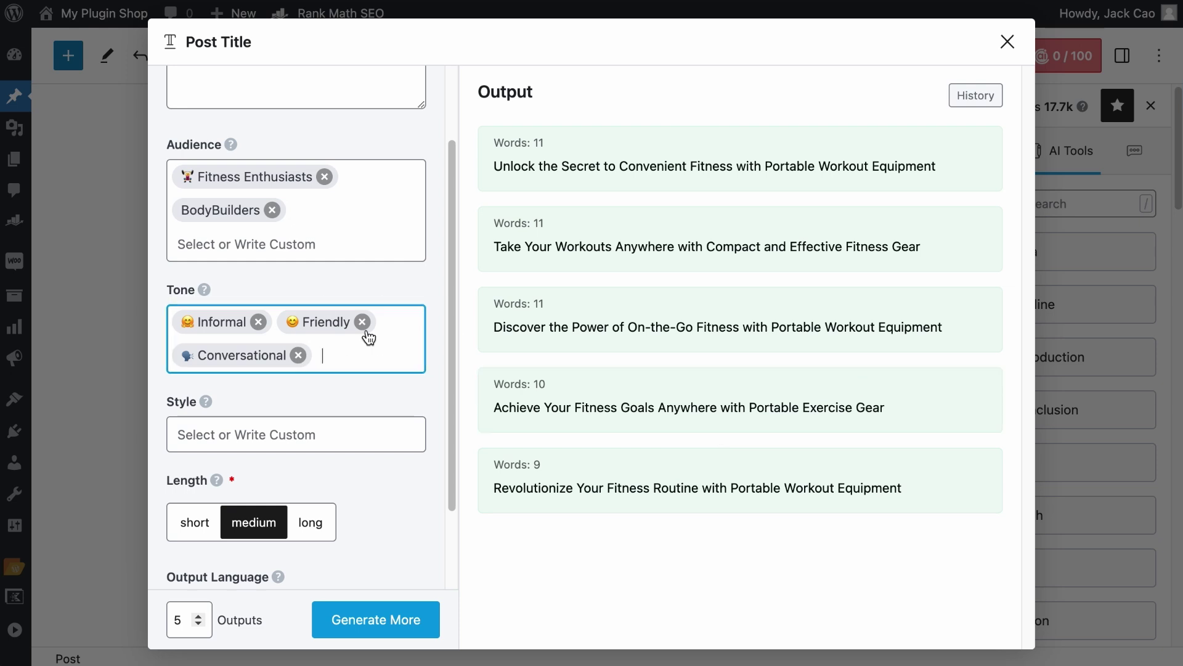
pyautogui.click(298, 355)
pyautogui.click(362, 322)
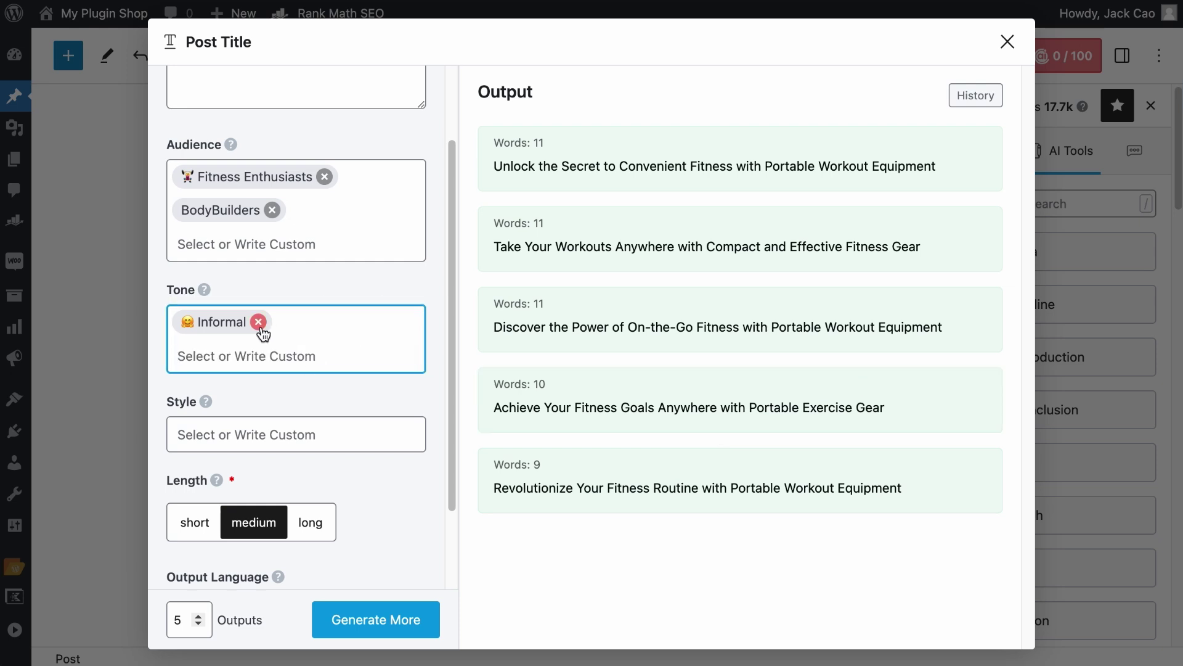
pyautogui.click(258, 322)
pyautogui.click(253, 355)
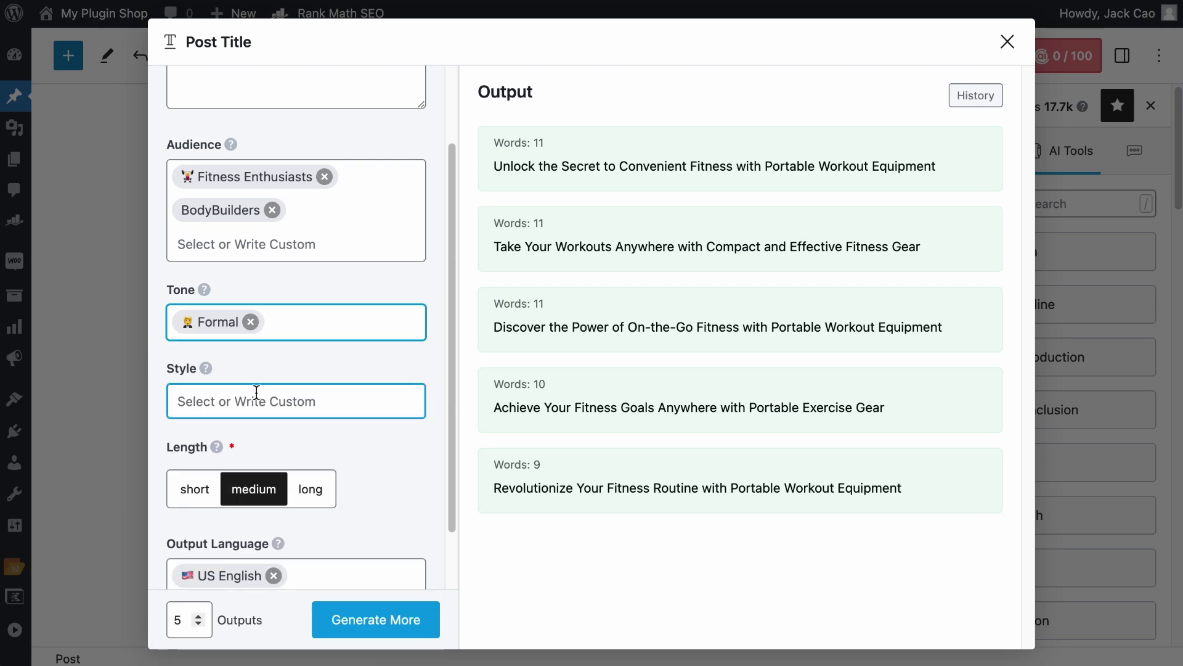
# Step: Add Listicle, How-to, Guide and Tutorial as title styles
pyautogui.scroll(2, 324, 119)
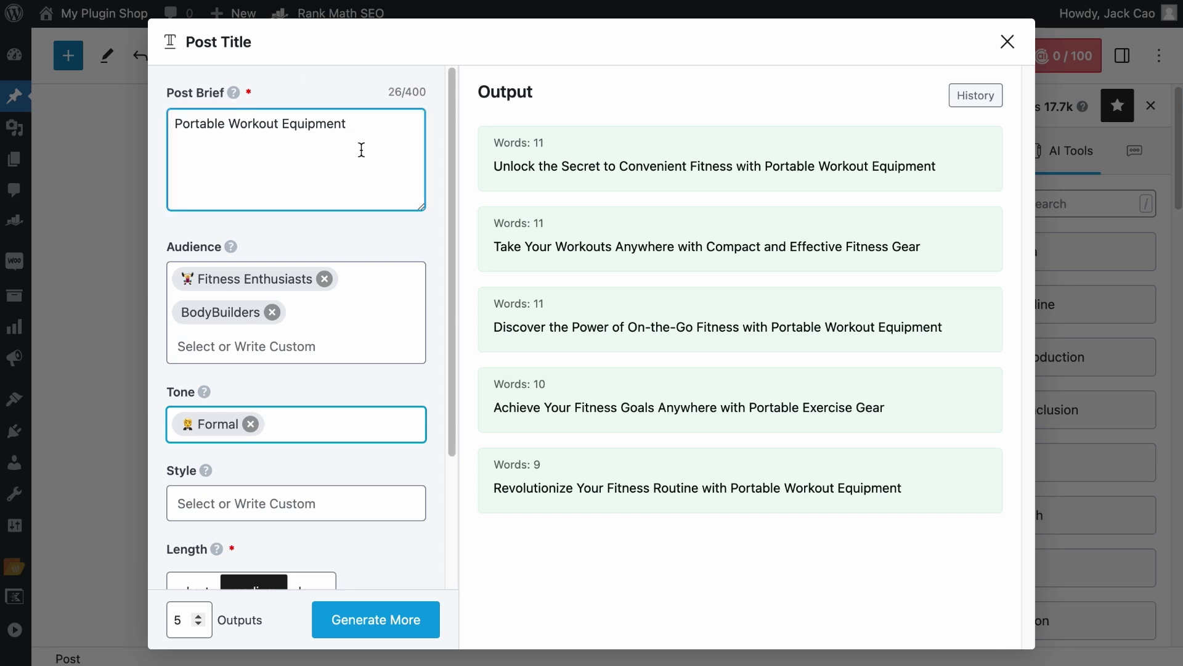
pyautogui.scroll(-3, 402, 264)
pyautogui.click(293, 363)
pyautogui.click(271, 360)
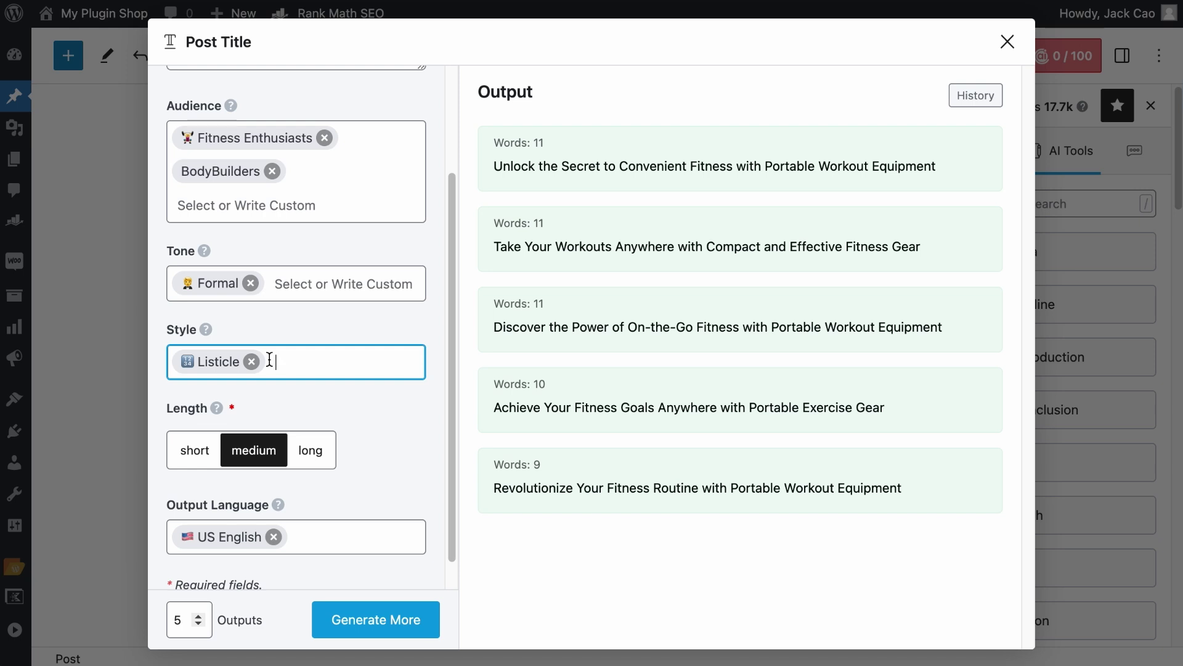
pyautogui.click(269, 360)
pyautogui.scroll(-6, 283, 423)
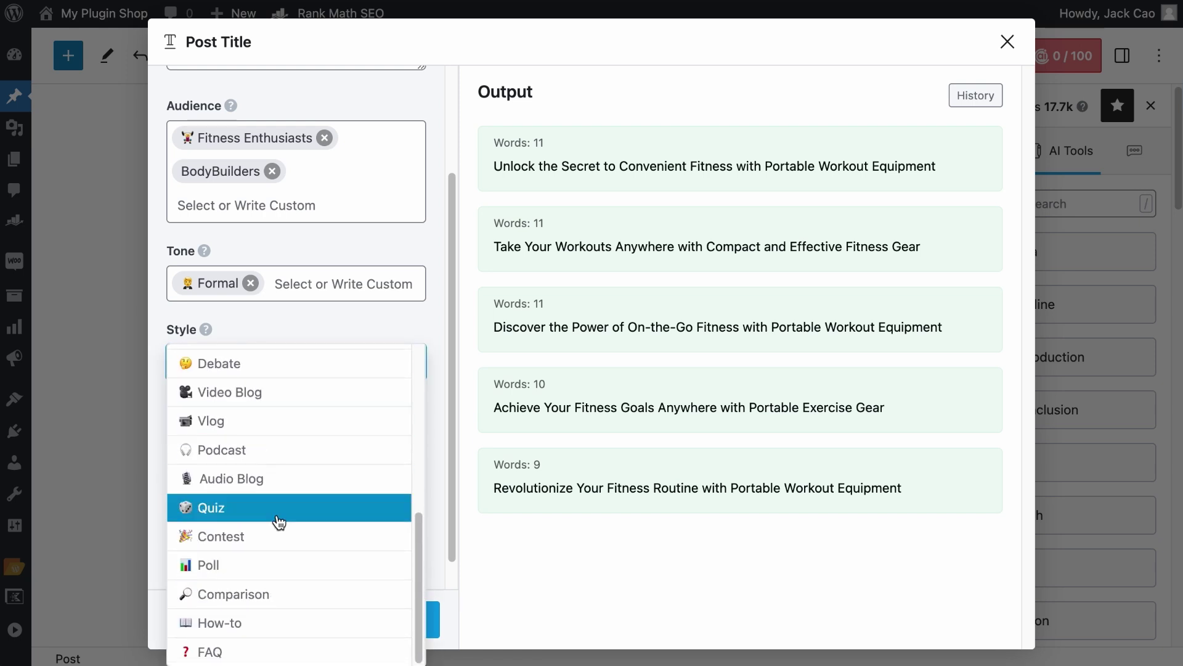
pyautogui.click(296, 617)
pyautogui.click(383, 373)
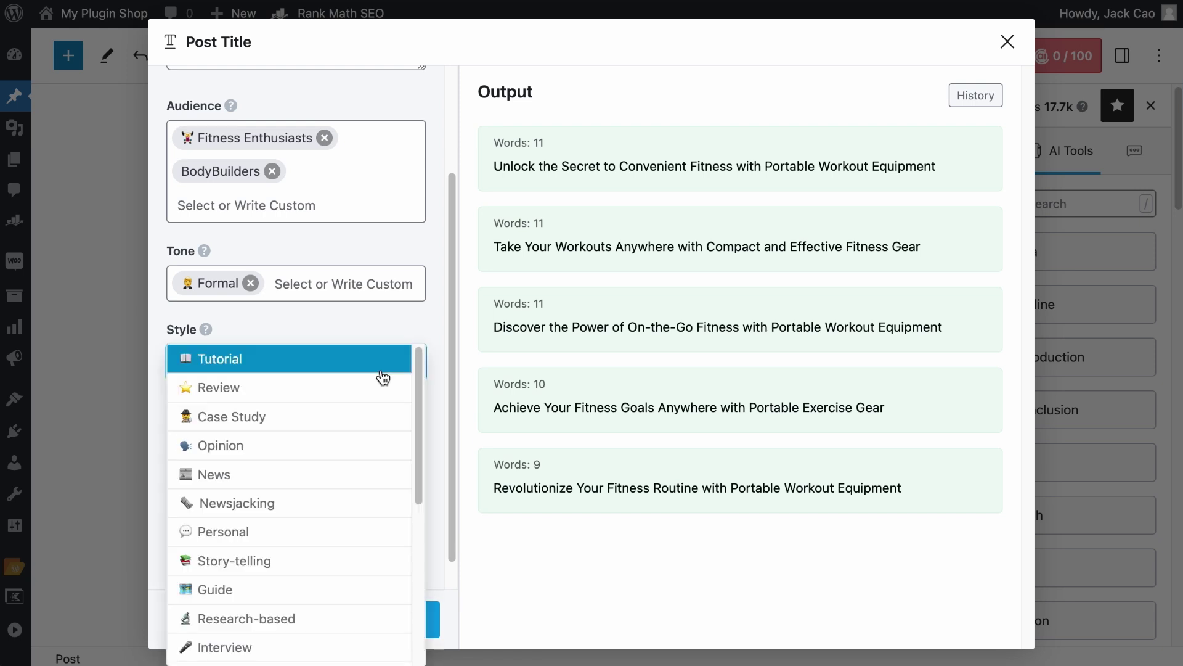
pyautogui.click(339, 590)
pyautogui.click(342, 363)
pyautogui.click(343, 325)
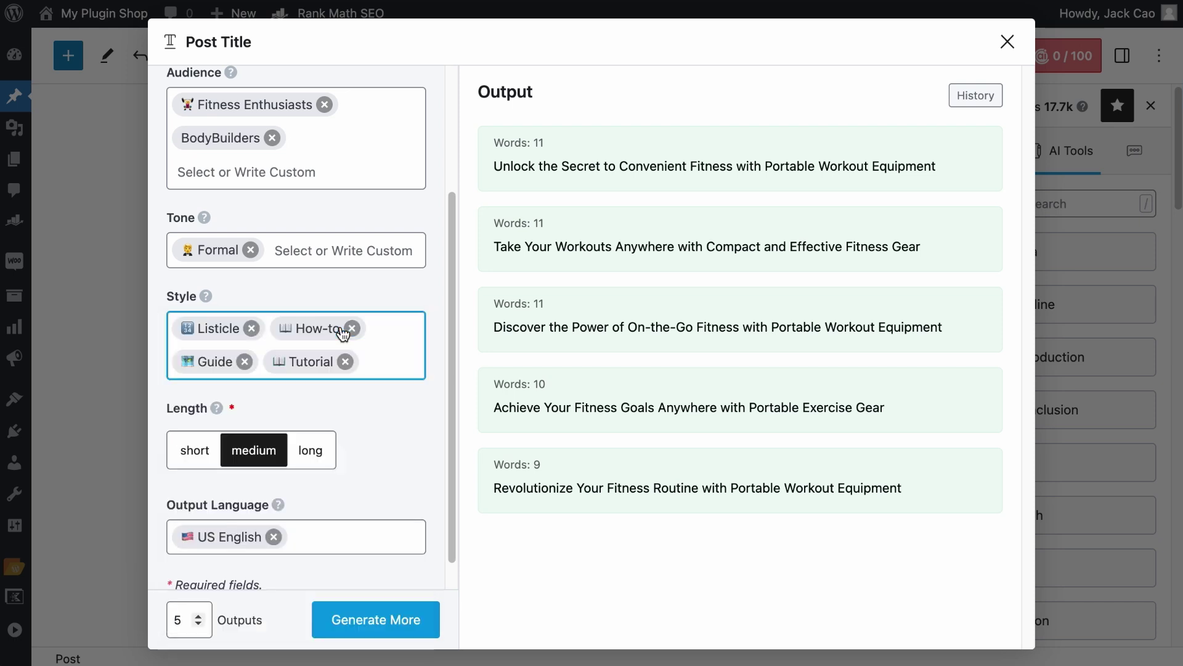
# Step: Remove Tutorial, Guide and How-to, and add a custom 'Roundup Post' style
pyautogui.click(346, 362)
pyautogui.click(245, 362)
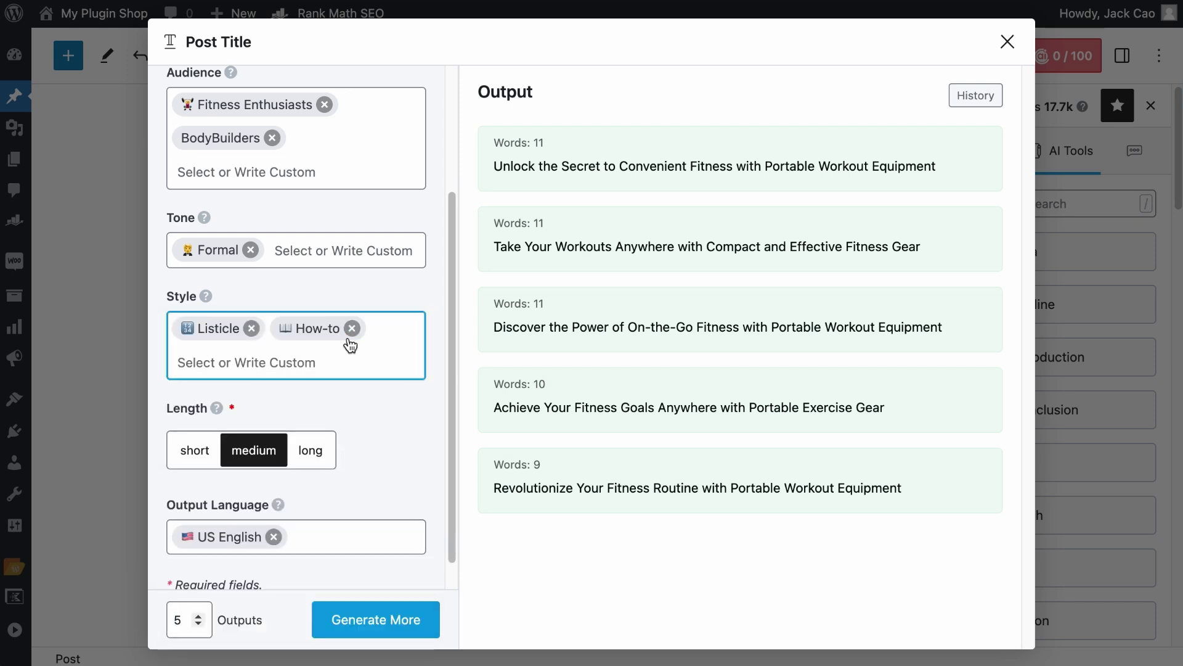
pyautogui.click(352, 328)
pyautogui.click(367, 328)
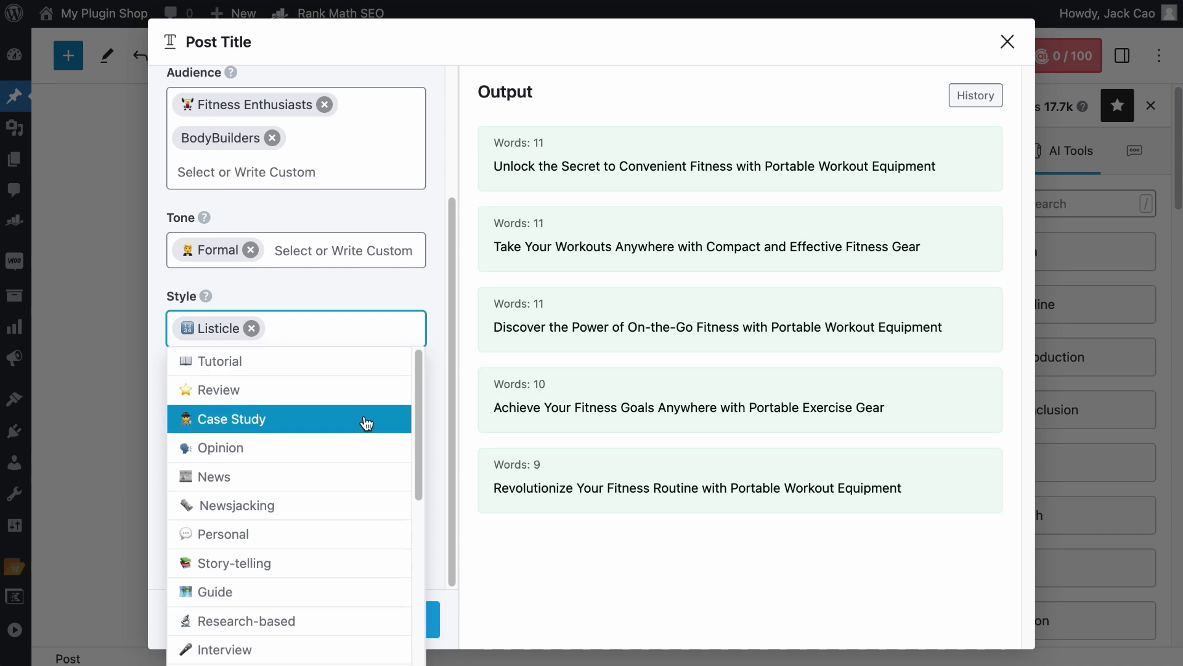
pyautogui.scroll(-6, 366, 423)
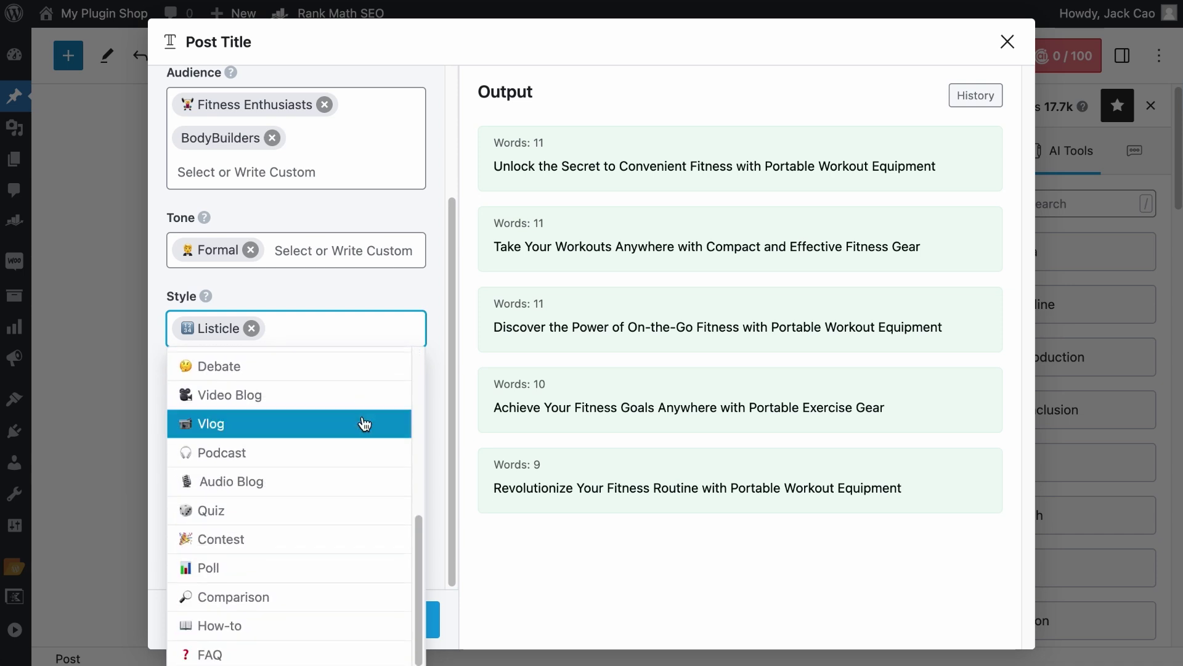
pyautogui.write('Roundup Post')
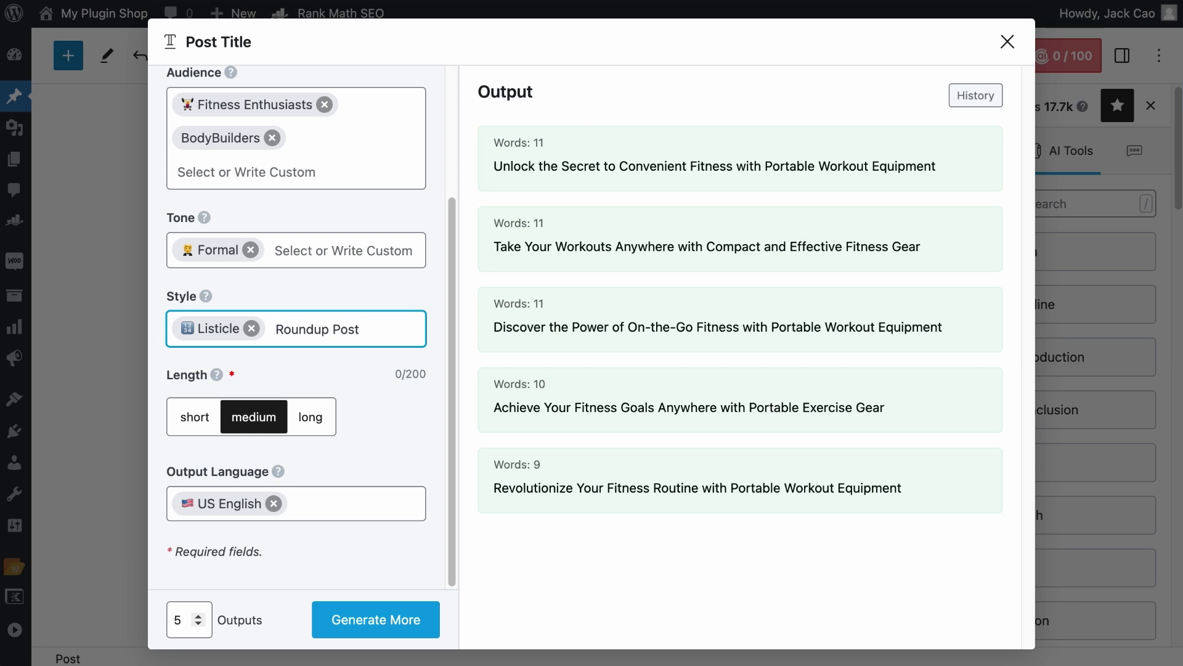
pyautogui.press('Return')
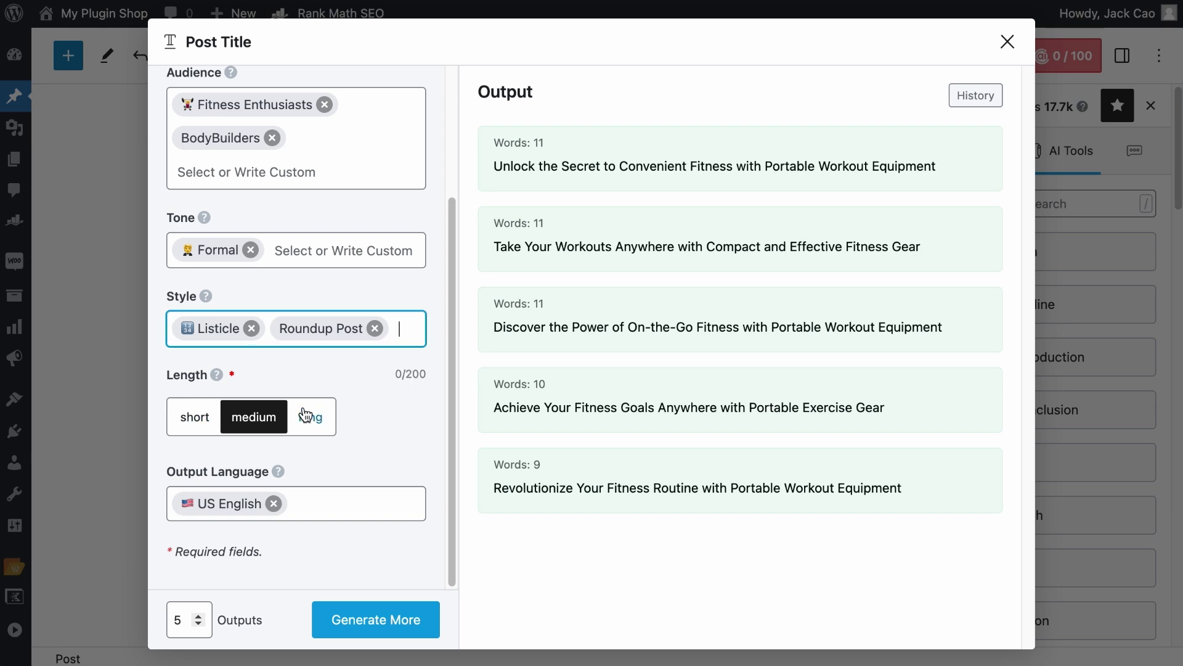
pyautogui.click(198, 420)
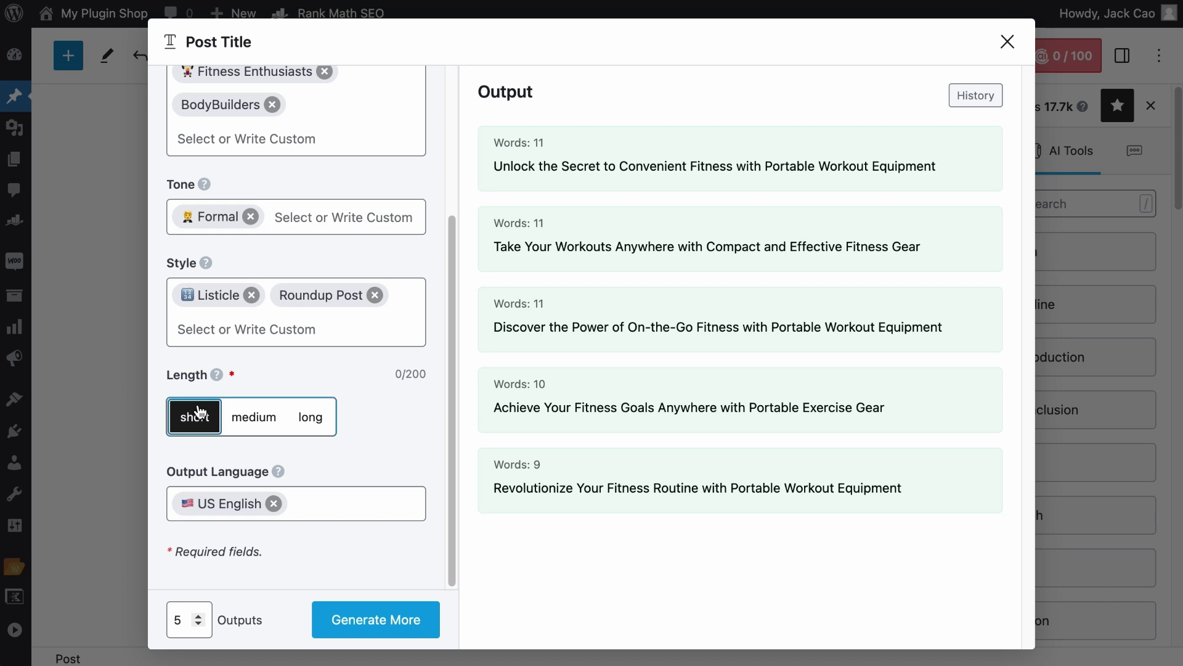
pyautogui.click(241, 415)
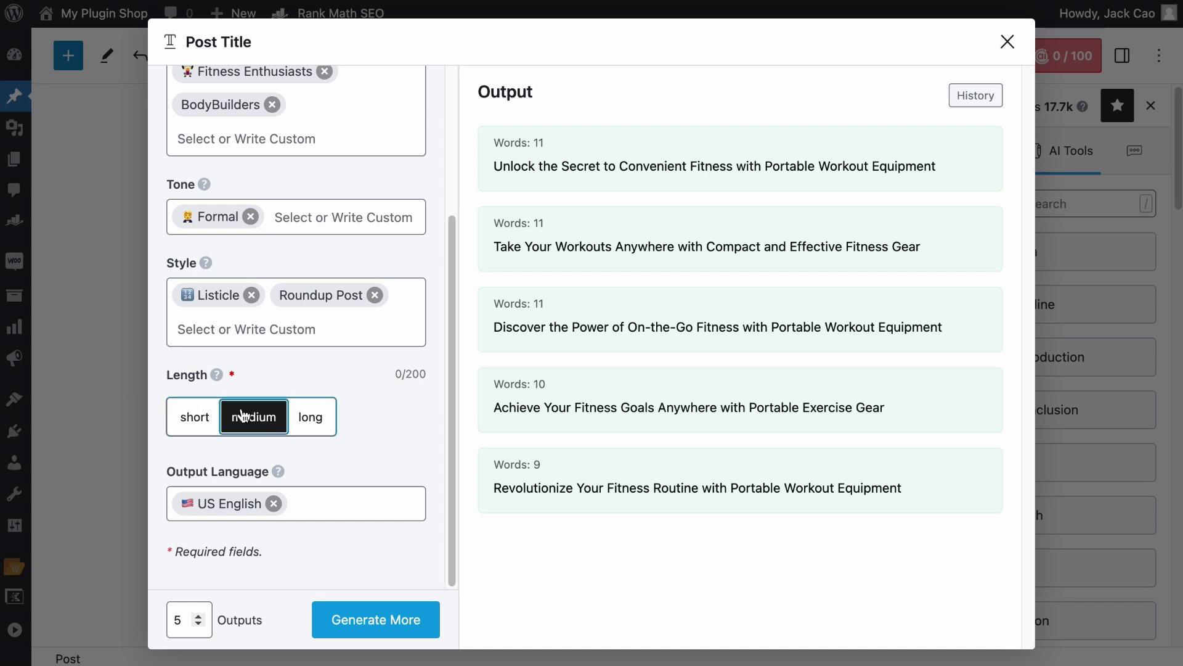
pyautogui.click(310, 419)
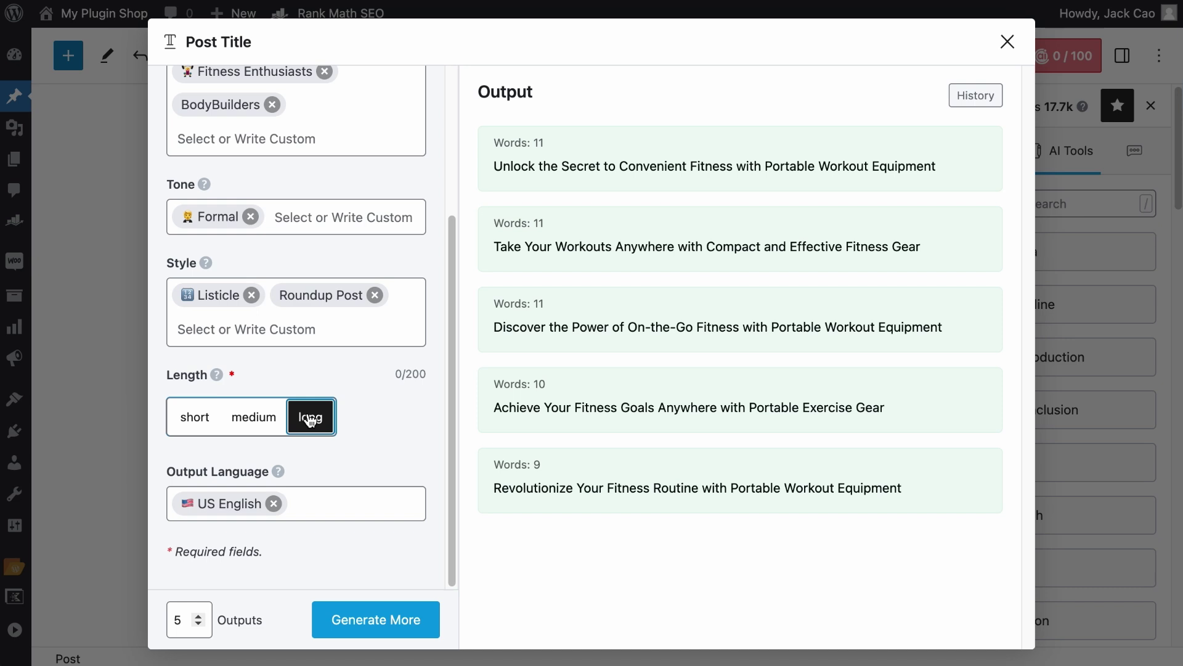
pyautogui.click(255, 424)
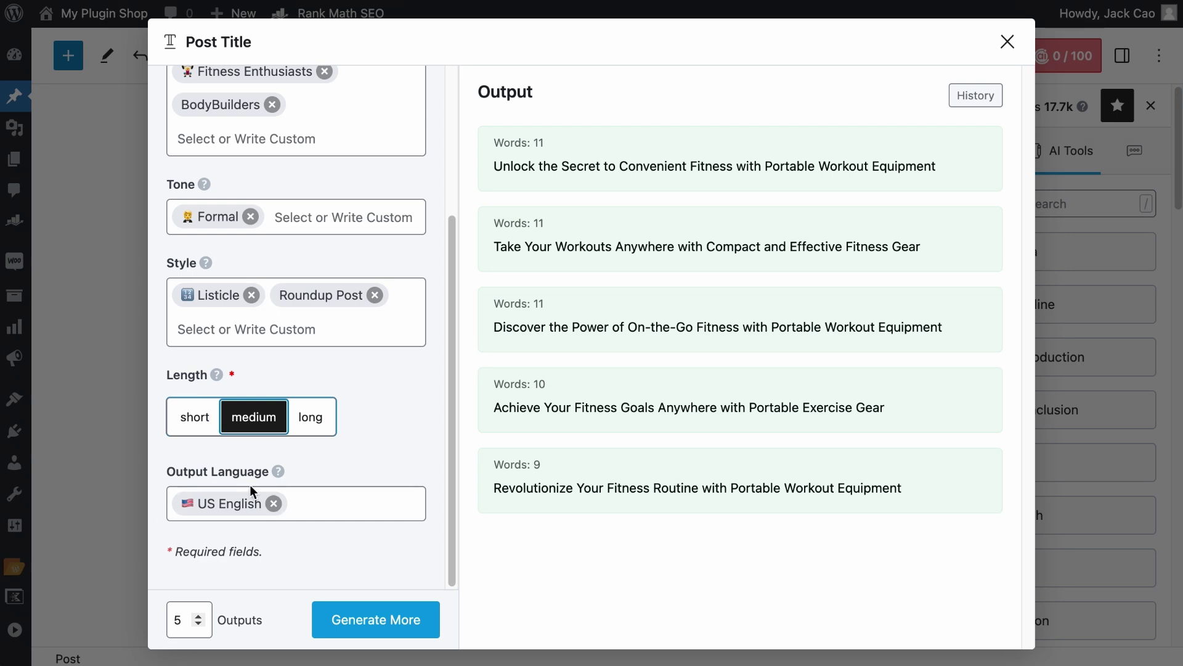
pyautogui.click(255, 516)
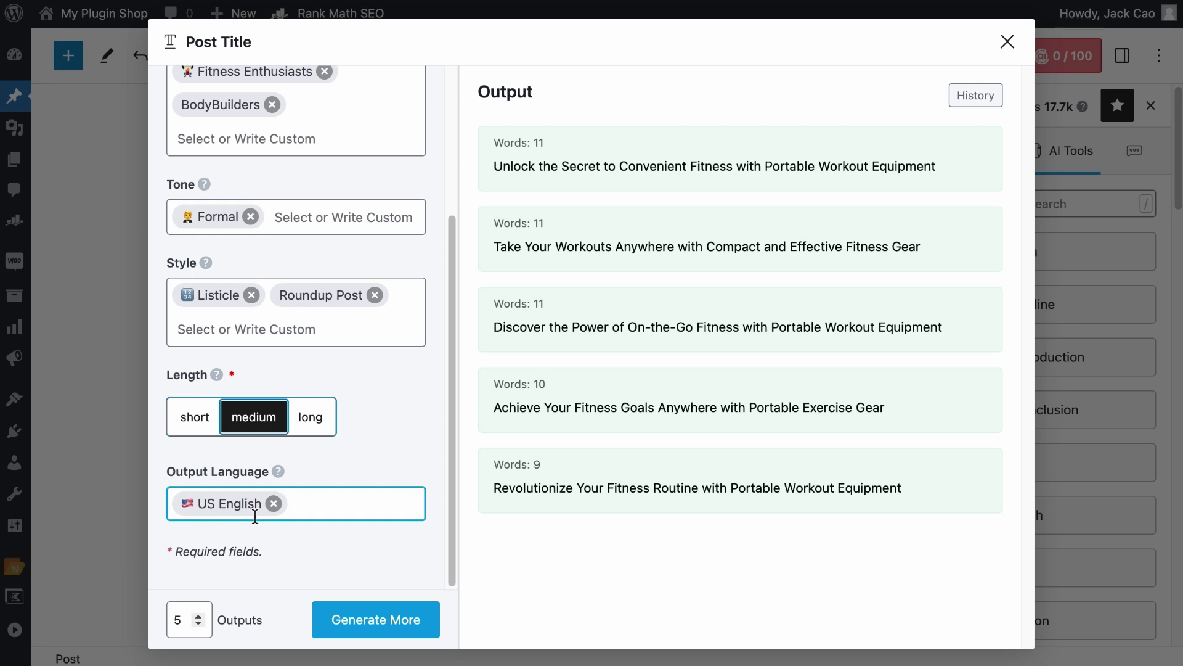
pyautogui.click(274, 504)
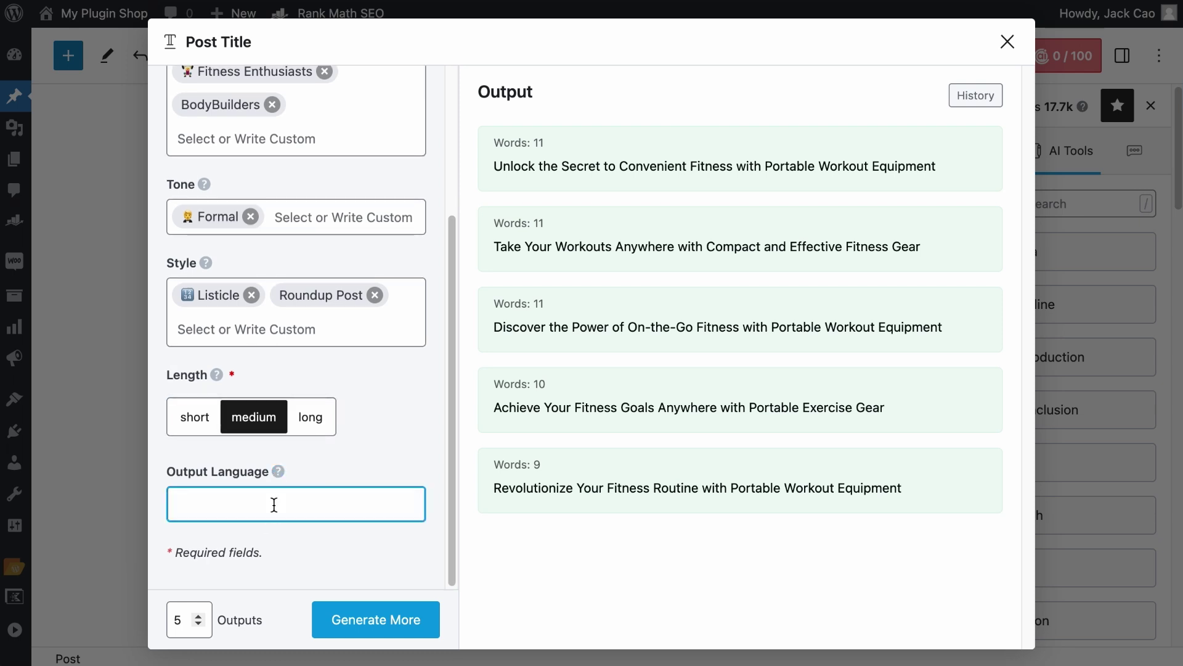
pyautogui.click(274, 503)
pyautogui.scroll(-5, 384, 552)
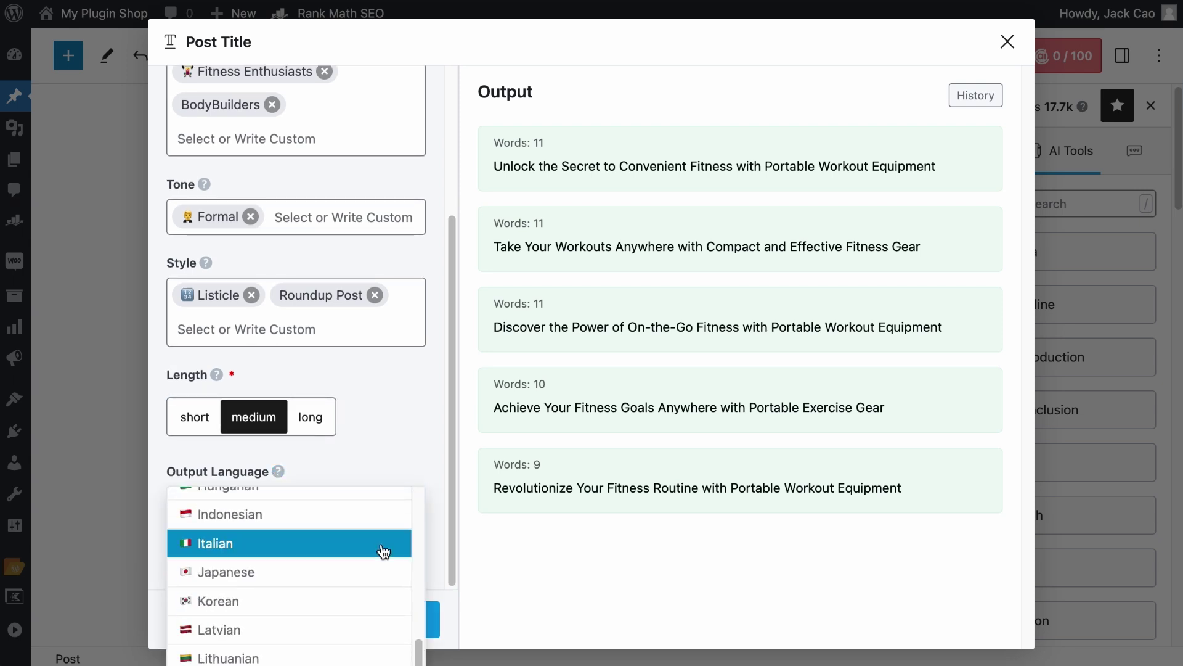
pyautogui.scroll(-2, 384, 551)
pyautogui.scroll(3, 383, 551)
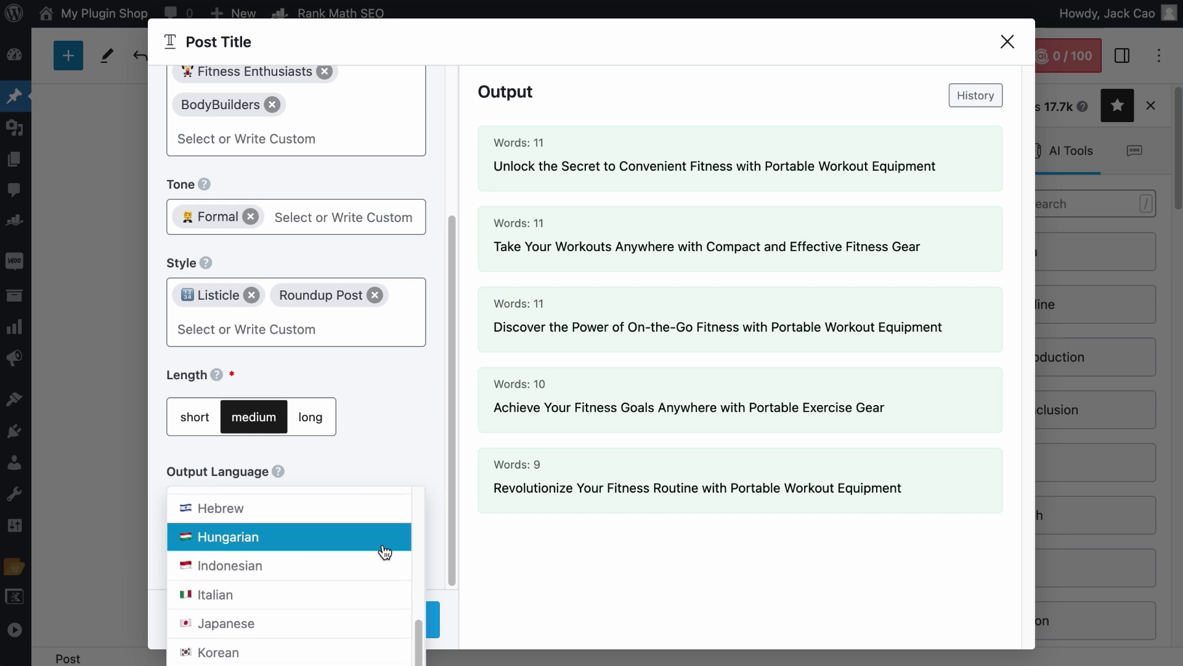
pyautogui.scroll(5, 385, 551)
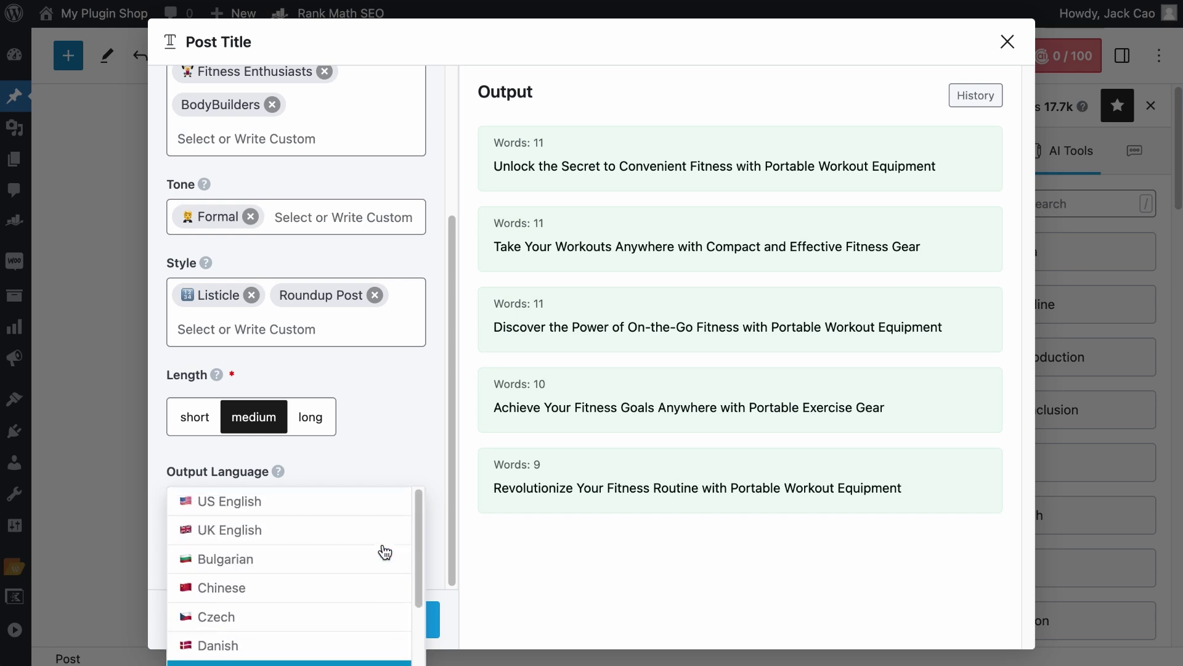
pyautogui.click(338, 500)
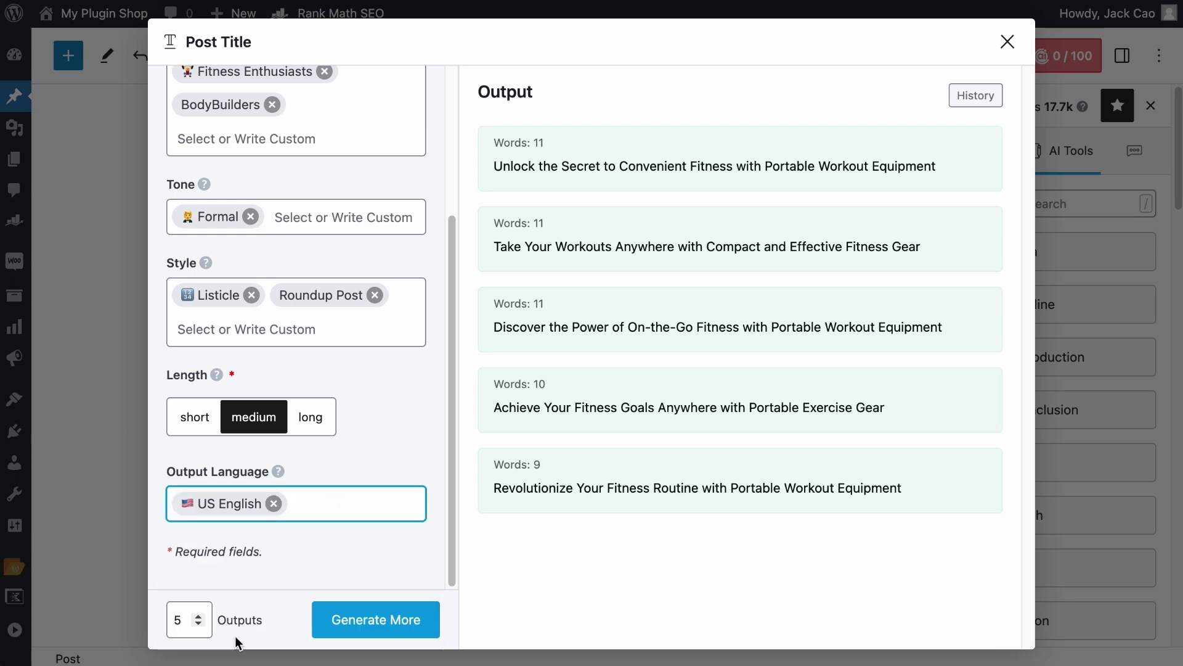
# Step: Set Outputs to 5 and generate more title suggestions
pyautogui.doubleClick(203, 614)
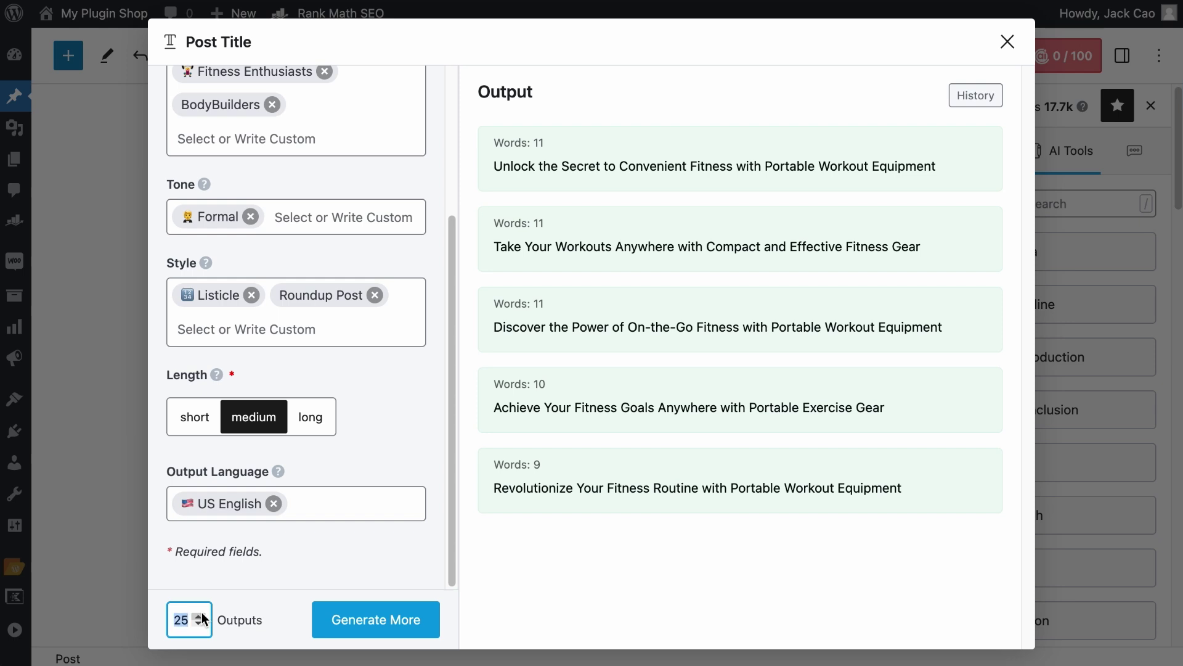
pyautogui.write('5')
pyautogui.click(374, 619)
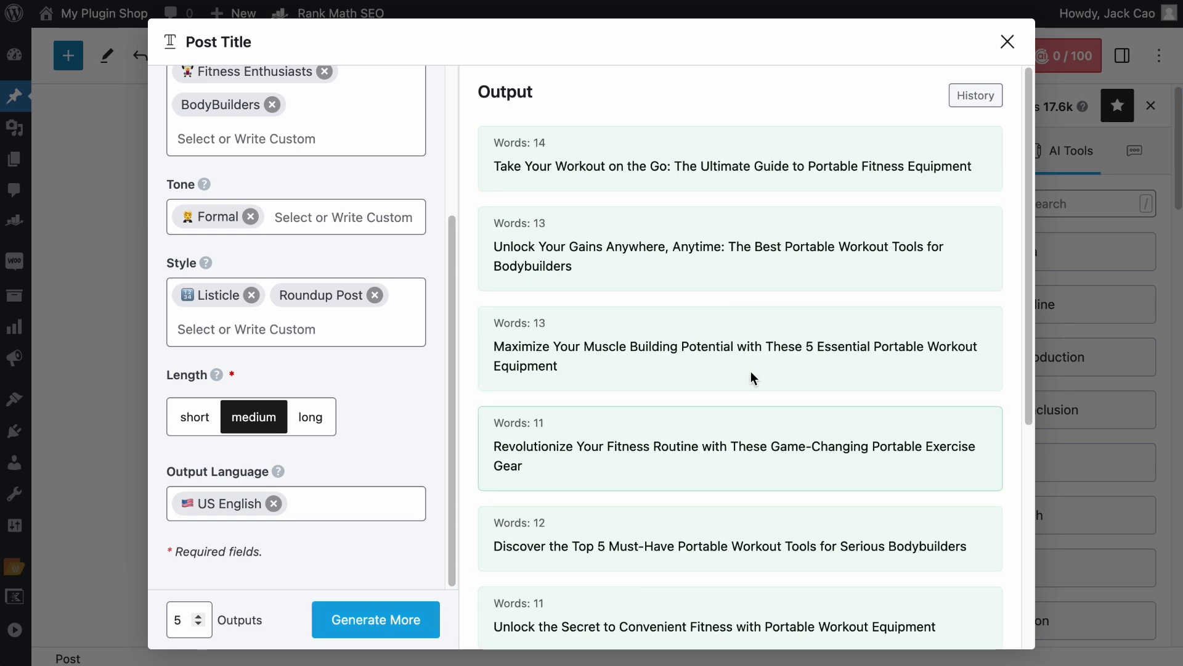
pyautogui.moveTo(830, 180)
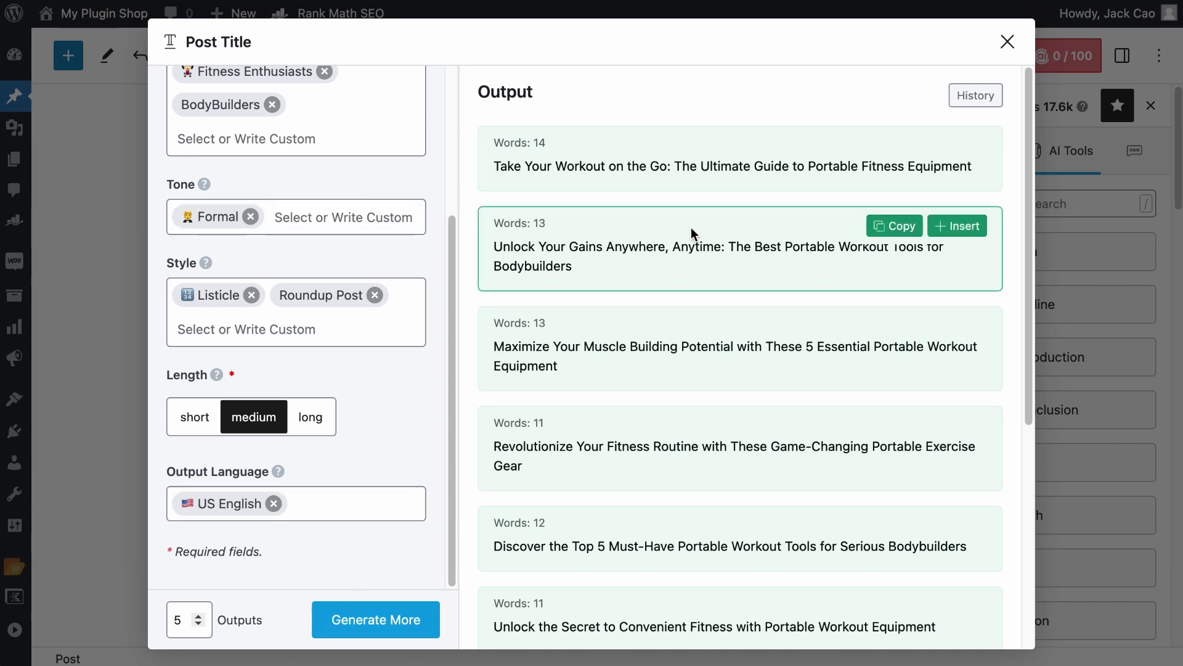
pyautogui.moveTo(717, 337)
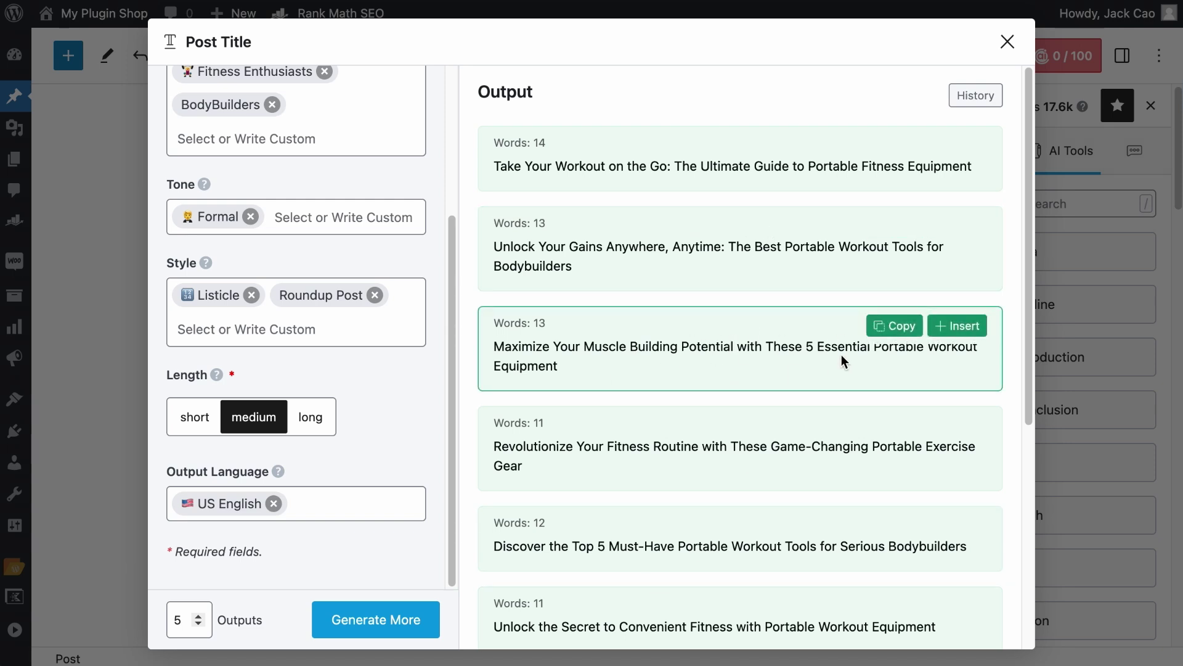
# Step: Copy the third suggestion and paste it over the existing post title
pyautogui.click(894, 327)
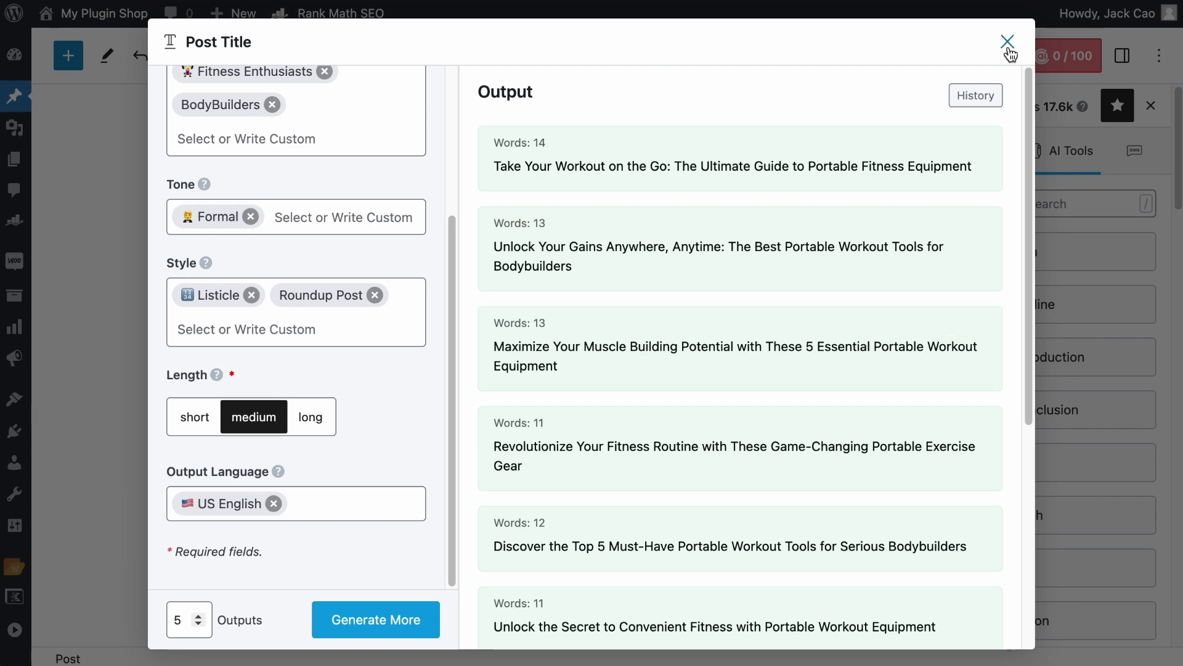
pyautogui.click(1008, 41)
pyautogui.click(349, 183)
pyautogui.hotkey('ctrl', 'a')
pyautogui.hotkey('ctrl', 'v')
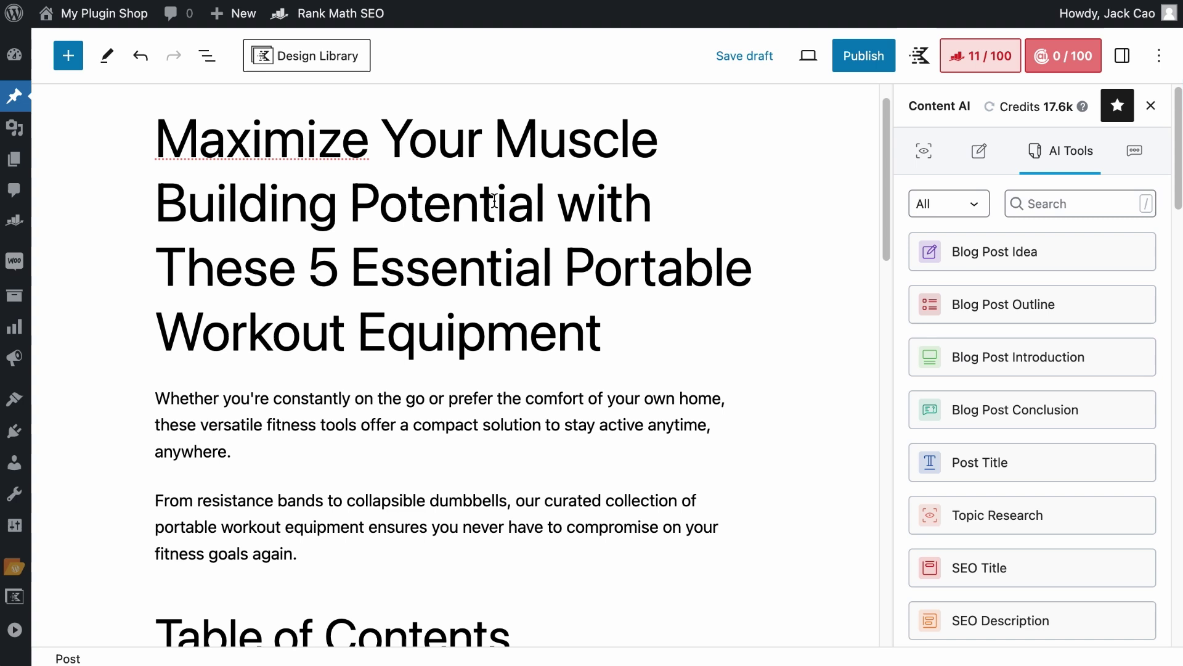
pyautogui.click(924, 453)
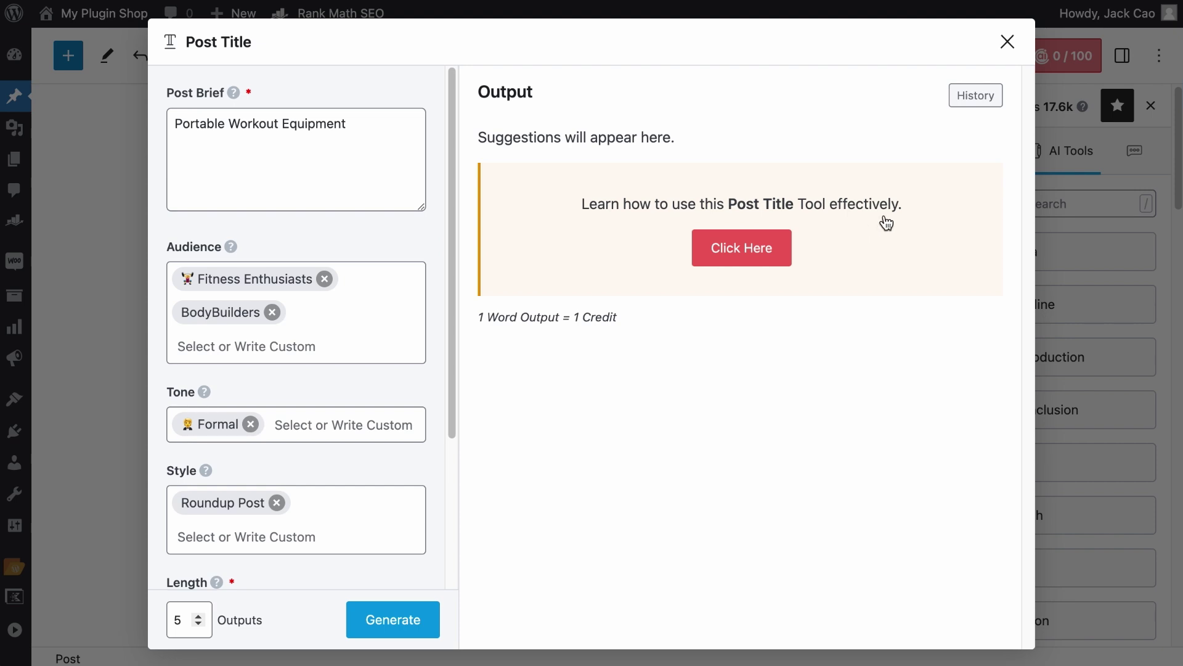
# Step: Show the Post Title tool's History and scroll through the past portable workout titles
pyautogui.click(975, 95)
pyautogui.scroll(-5, 897, 283)
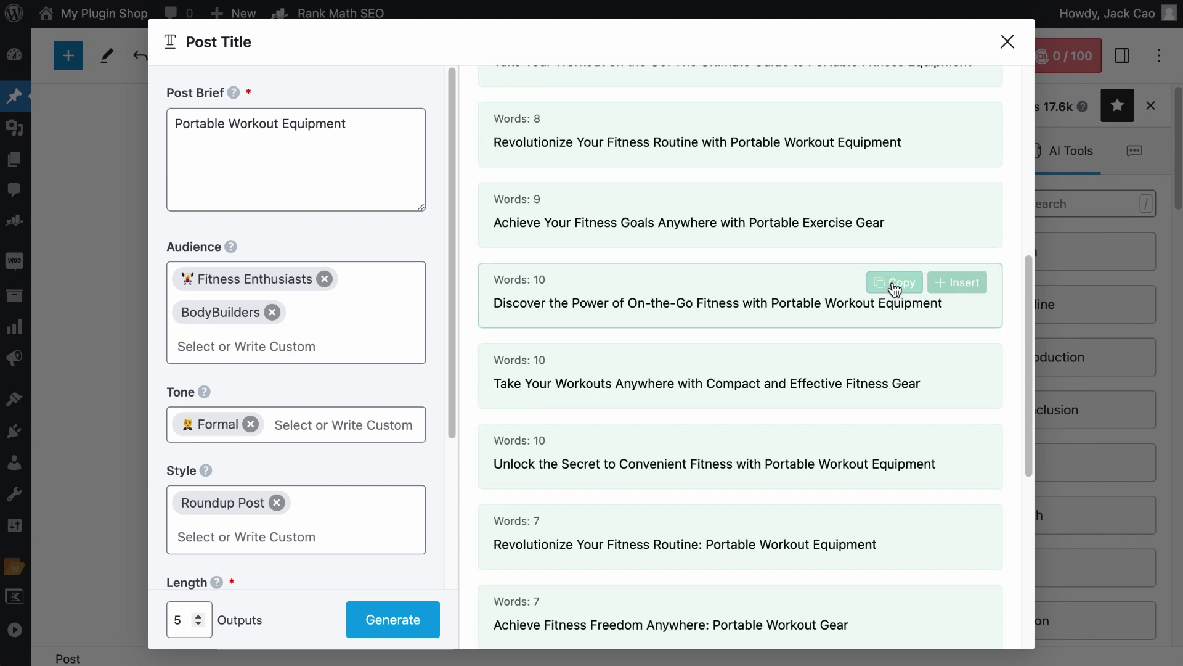